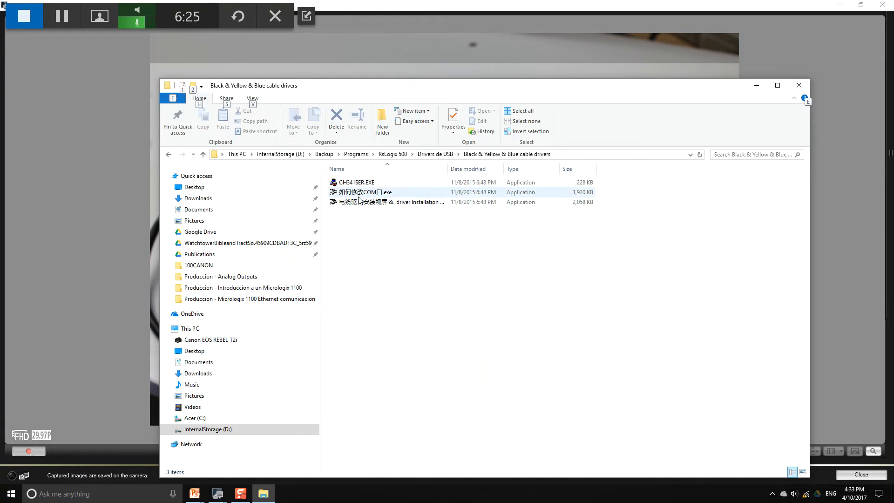
Rename the driver installation video executable, removing the Chinese characters before the ampersand from its file name.
left_click(363, 202)
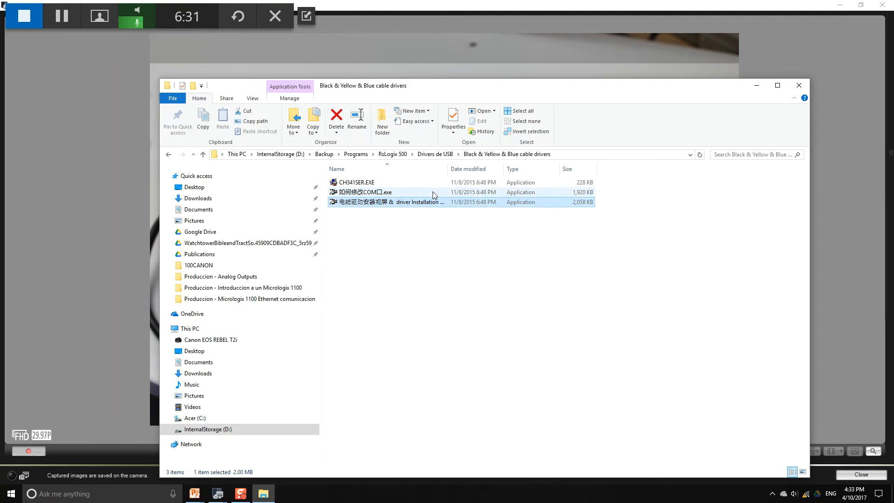
double_click(447, 168)
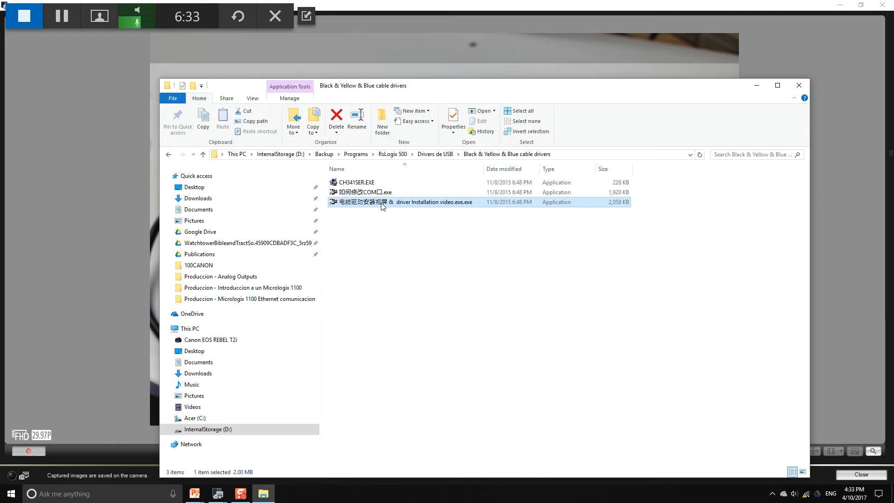
left_click(359, 202)
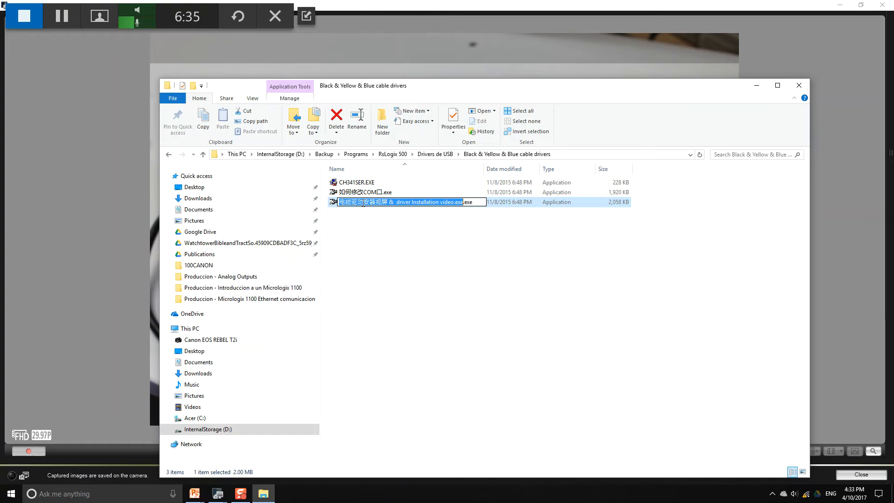
left_click(386, 203)
left_click_drag(387, 203, 335, 204)
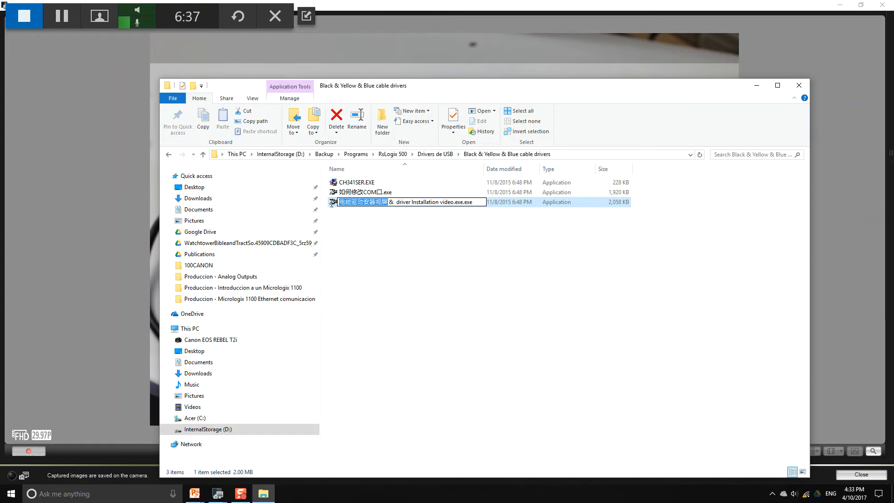
key("Delete")
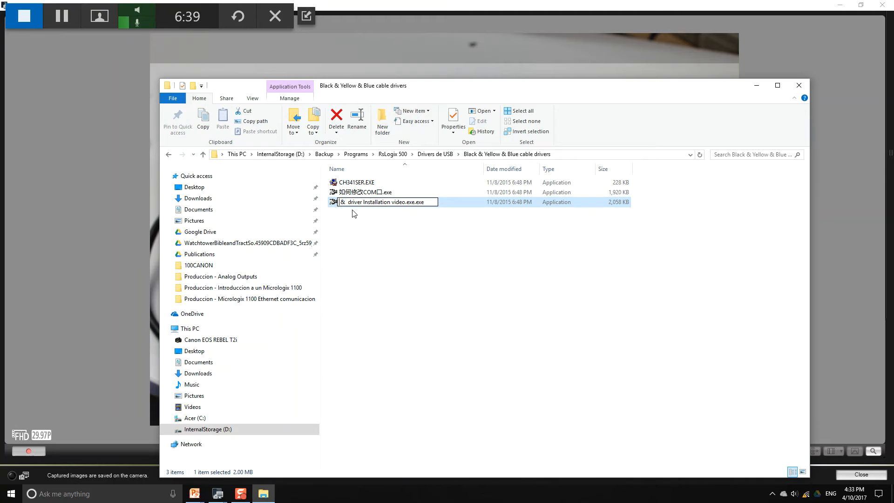
left_click(357, 214)
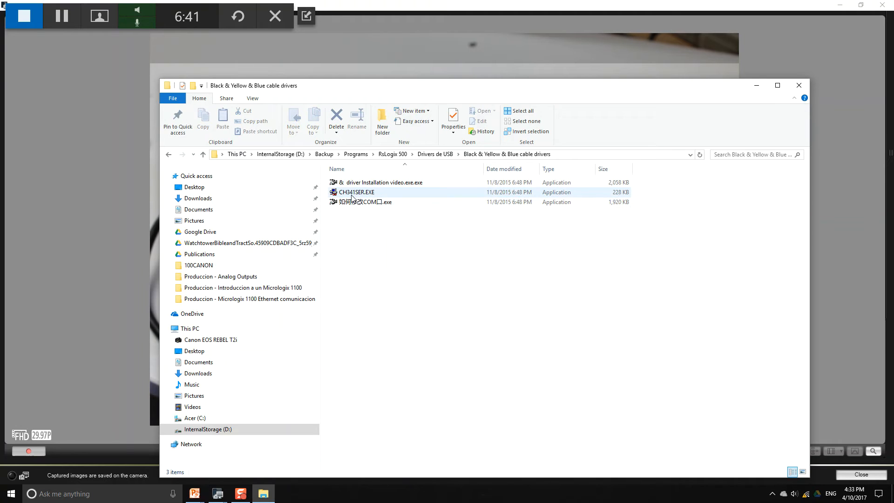
Rename the executable with the Chinese COM name as Setup.exe.
left_click(375, 202)
left_click(375, 203)
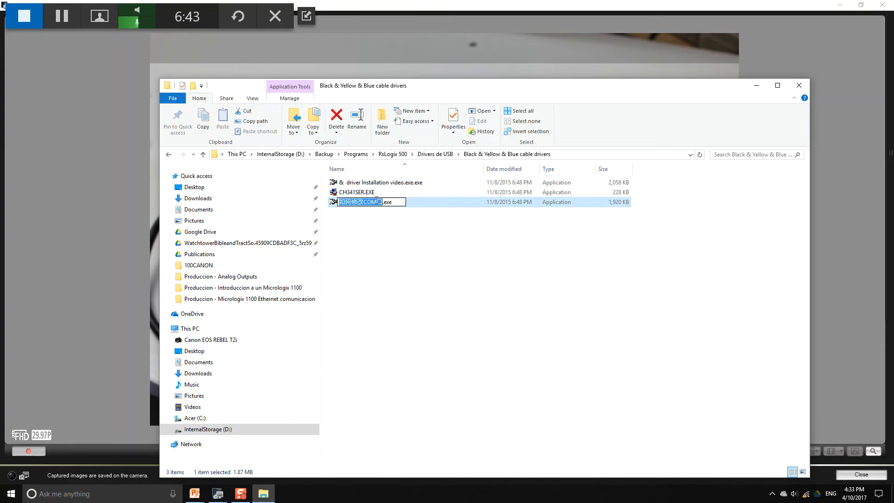
type("Setup")
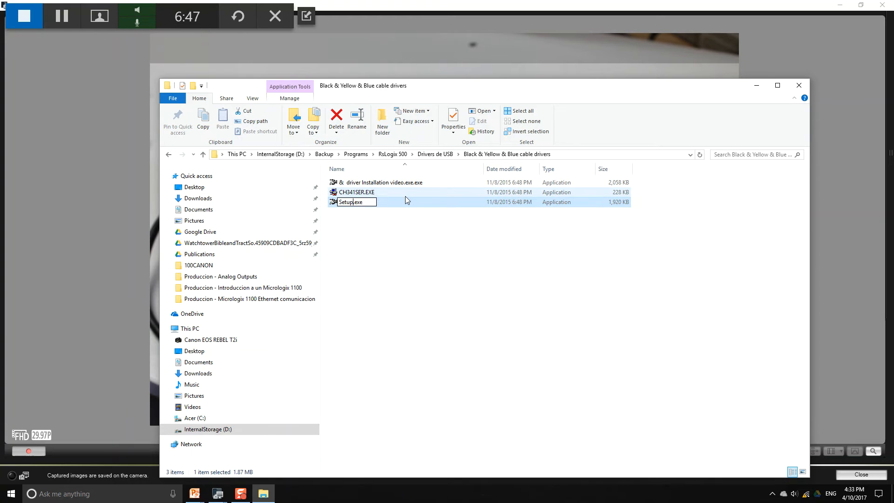
left_click(404, 221)
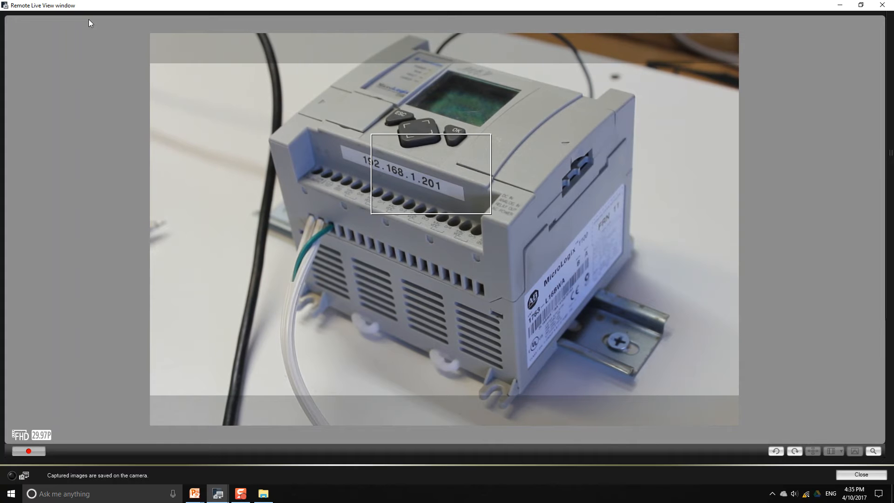
Check in Device Manager which COM port is assigned to the USB-SERIAL CH340 adapter.
key("super")
type("device ma")
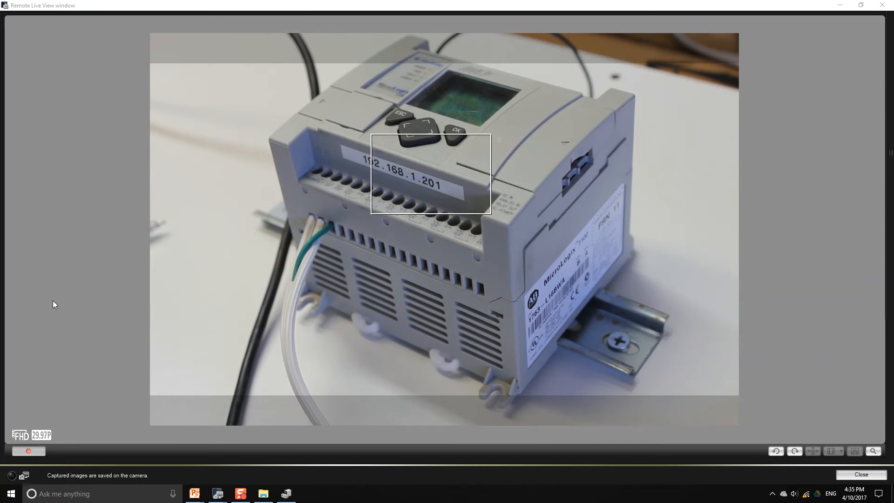
left_click(290, 500)
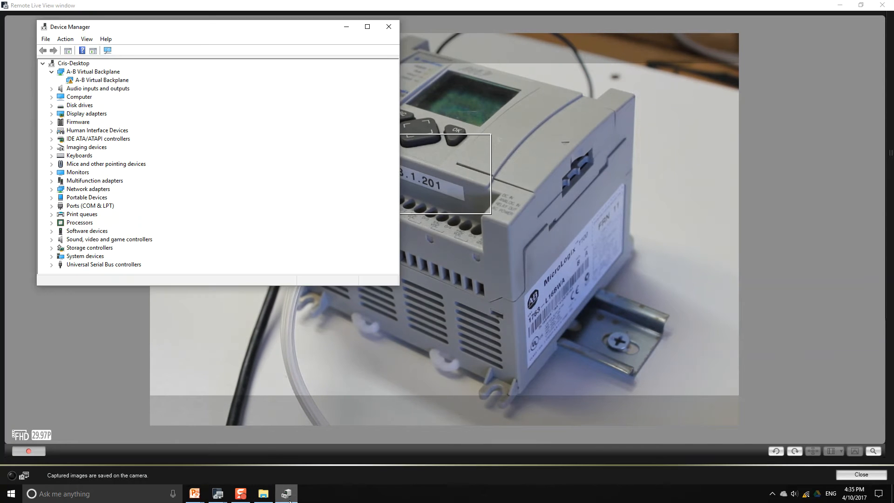
double_click(69, 207)
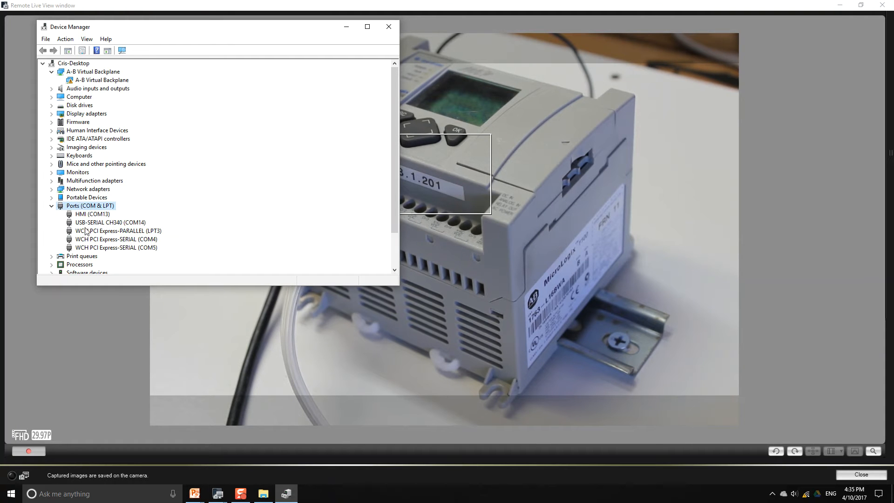
left_click(95, 224)
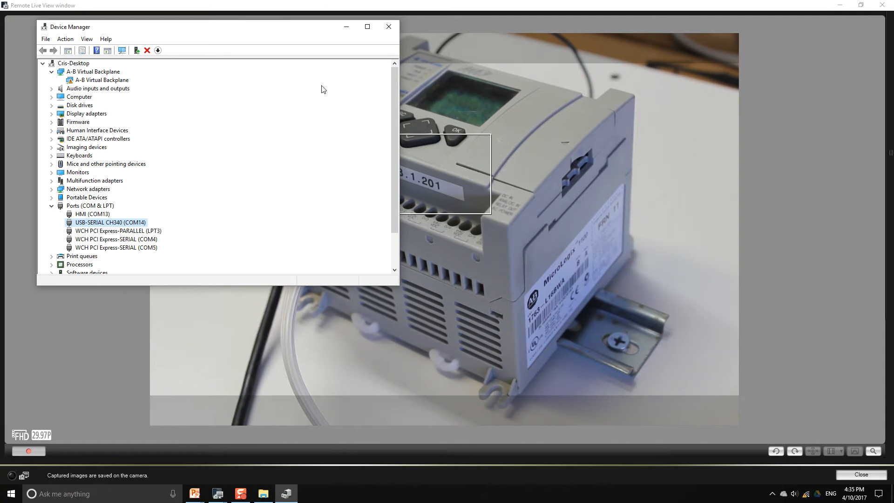
left_click(389, 27)
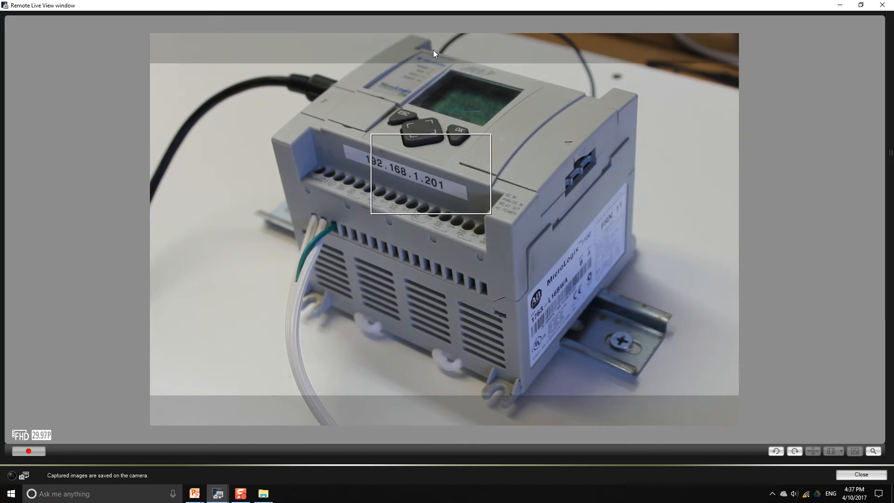
Launch RSLinx Classic.
key("super")
type("rs")
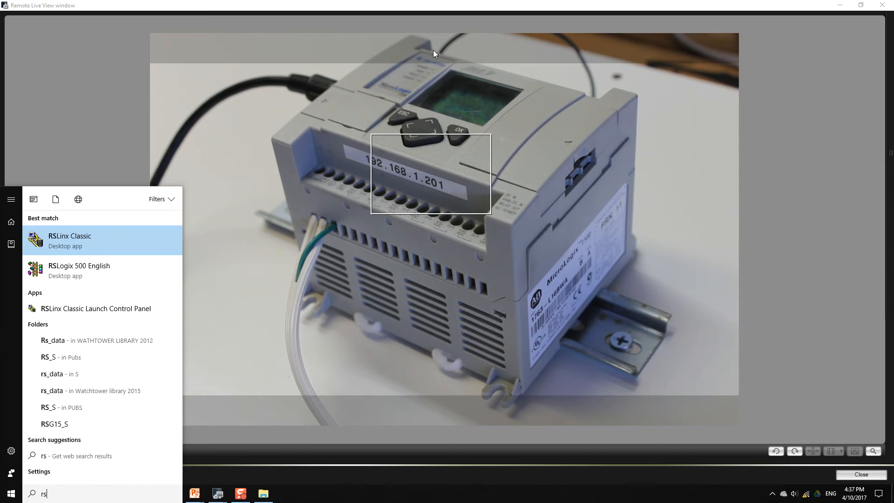
left_click(70, 238)
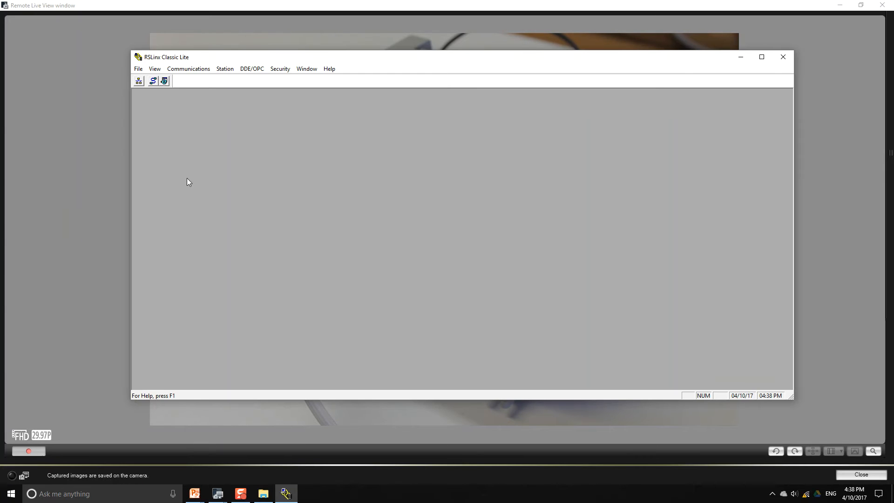
Add a new RS-232 DF1 devices driver with the name AB_DF1-1.
left_click(153, 81)
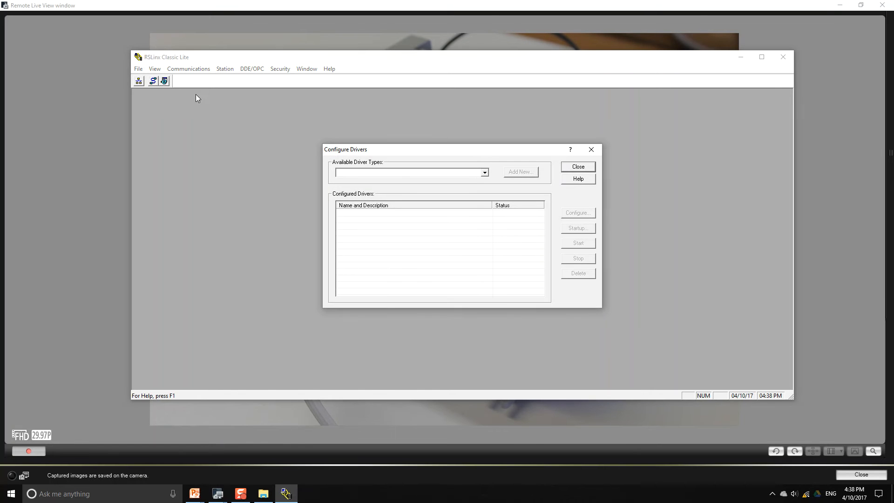
left_click(484, 173)
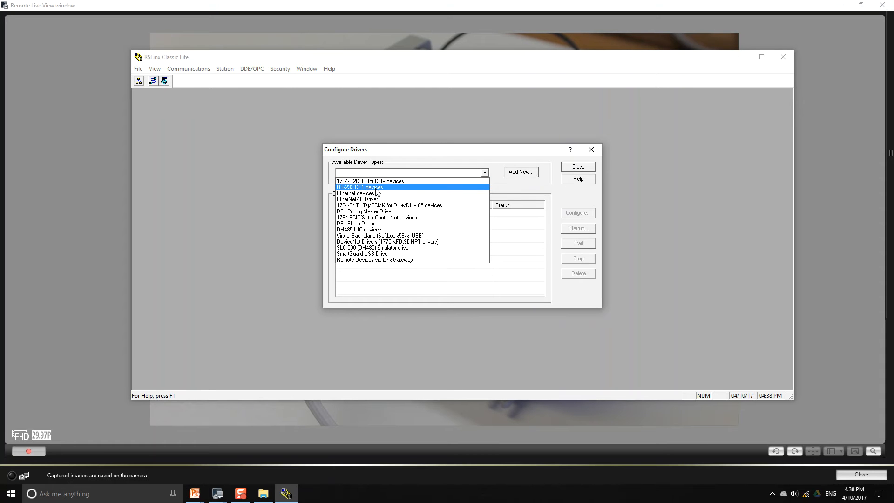
left_click(375, 187)
left_click(517, 176)
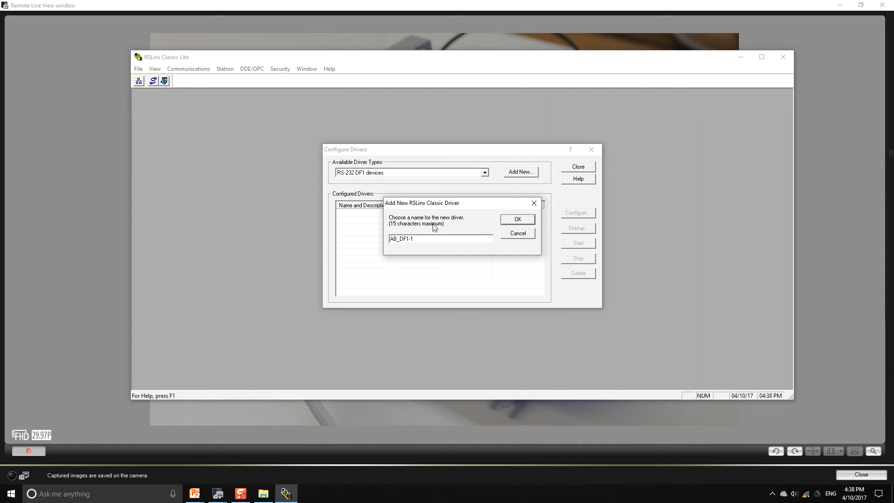
left_click(517, 220)
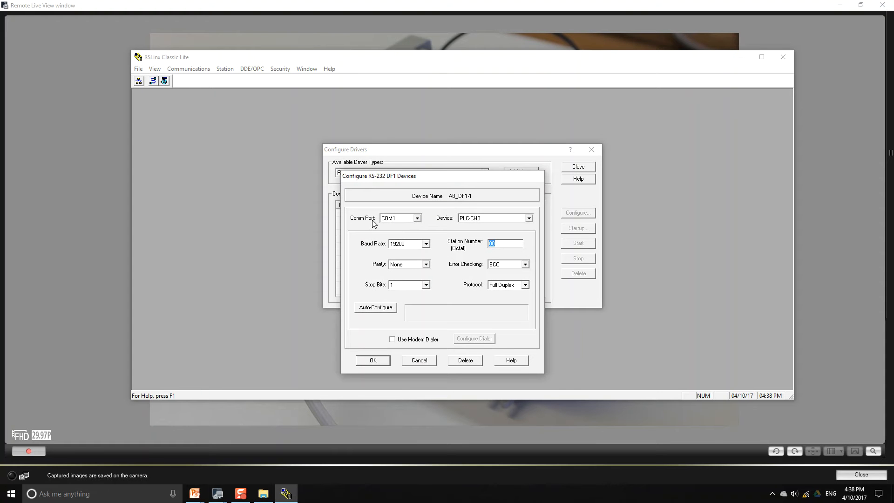
Set the DF1 driver's comm port to COM14 and auto-configure its remaining communication settings.
left_click(417, 218)
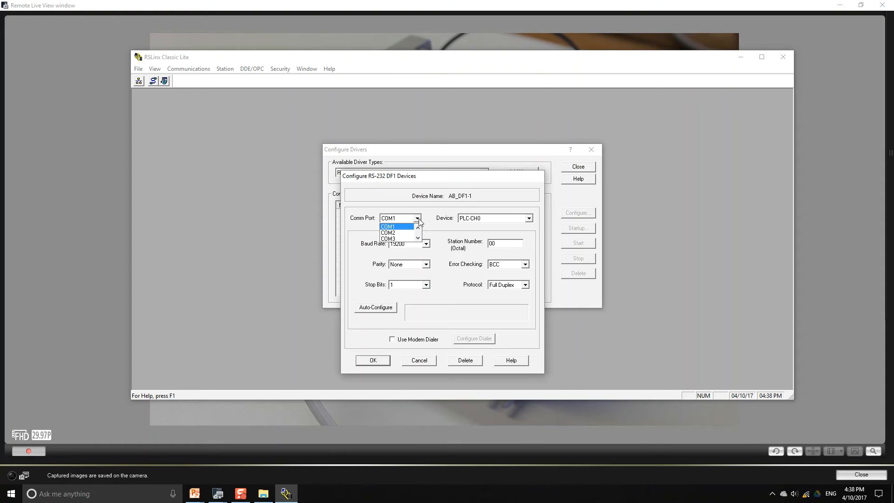
left_click(417, 239)
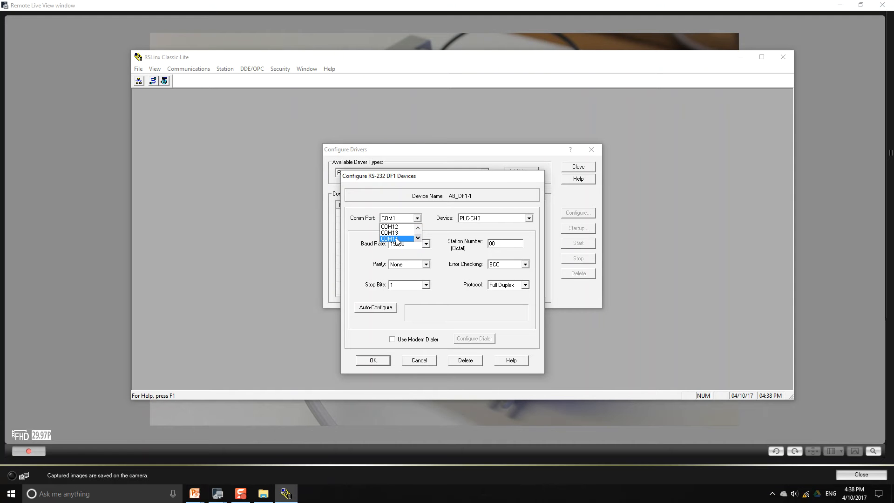
left_click(395, 239)
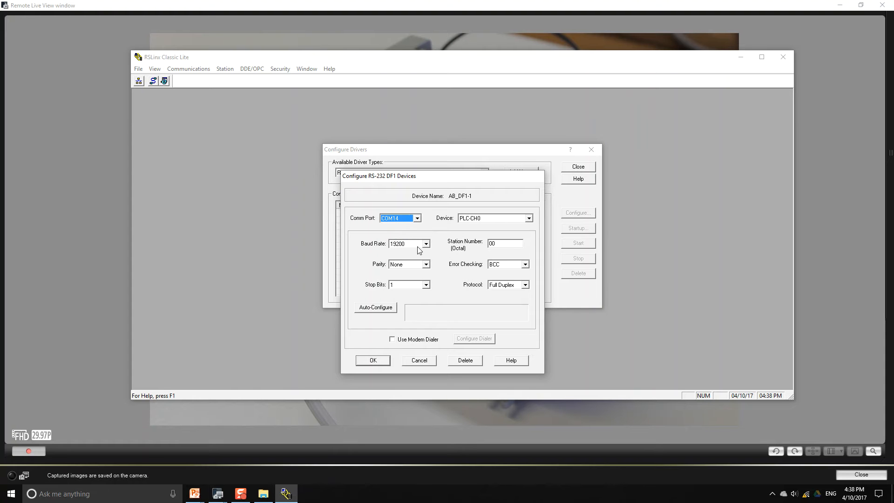
left_click(387, 309)
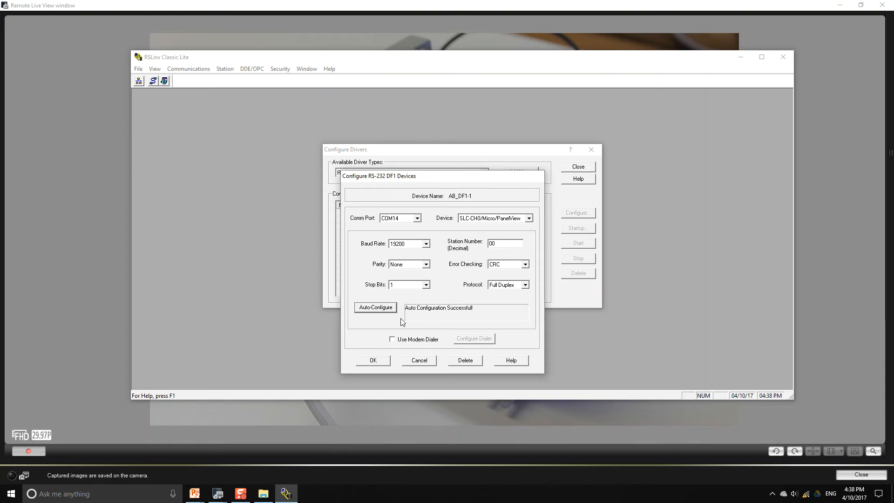
left_click(373, 361)
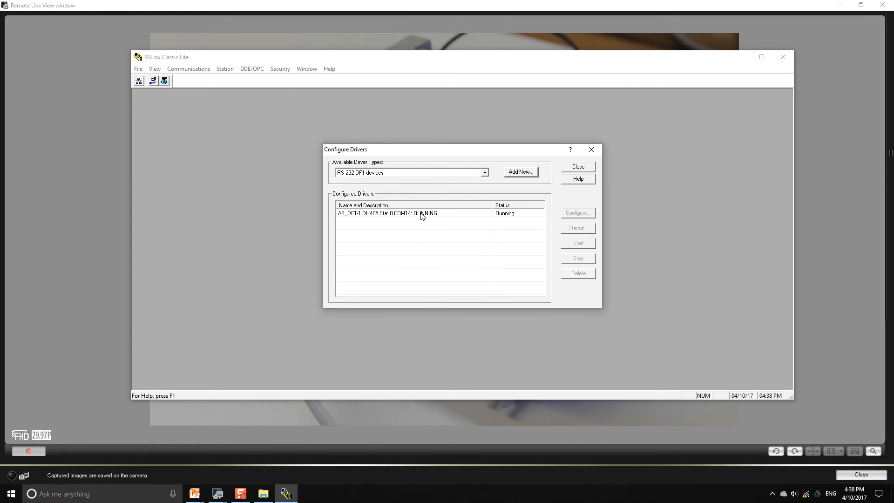
left_click(590, 149)
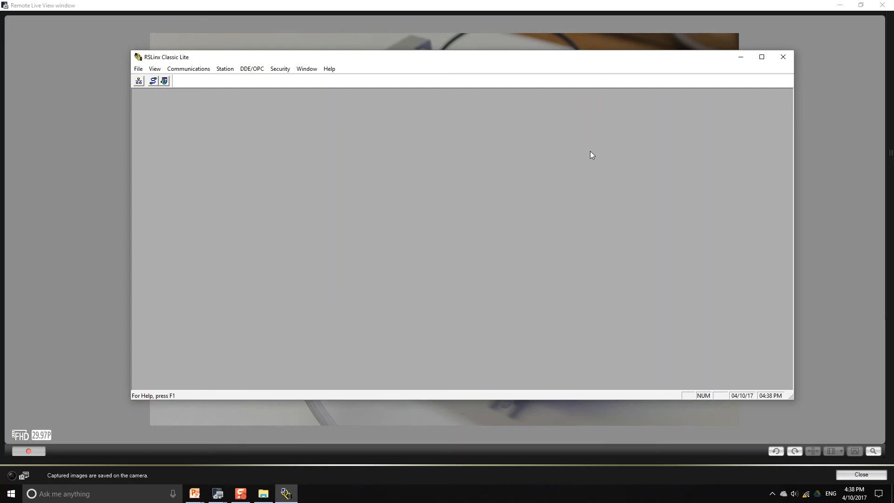
left_click(786, 59)
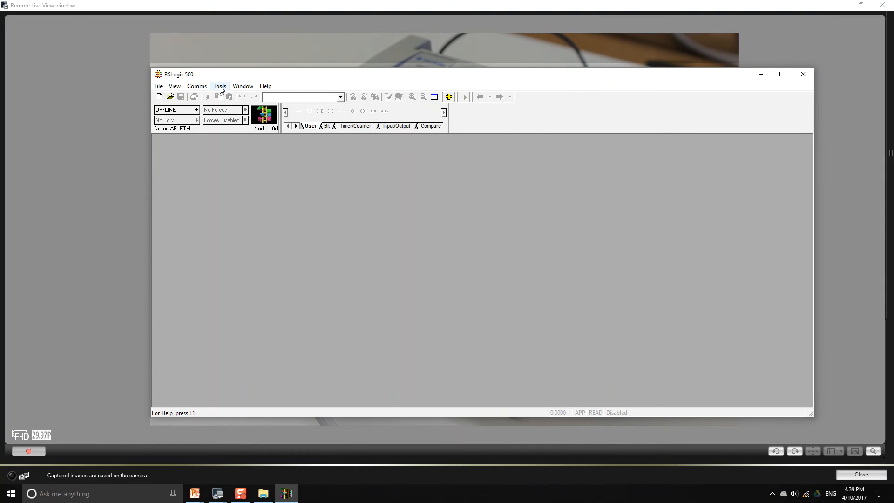
Go online in RSLogix 500 with the MicroLogix 1100 at node 01 through the AB_DF1-1 driver.
left_click(194, 87)
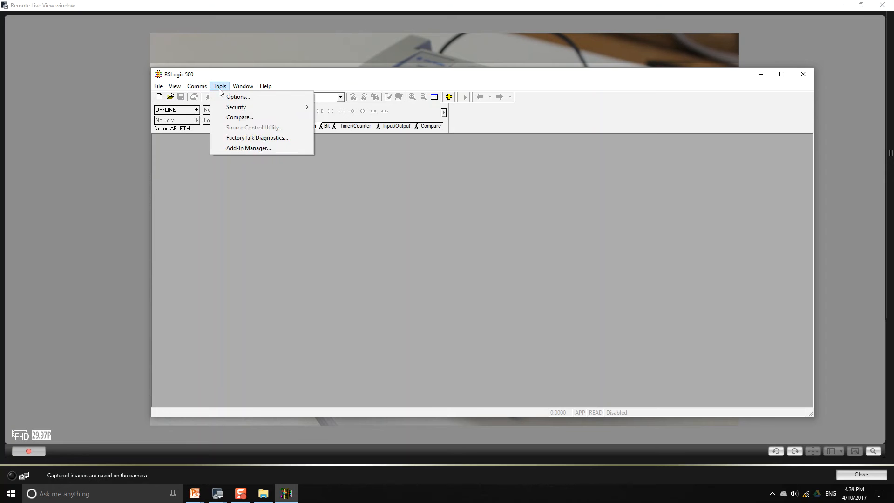
left_click(201, 108)
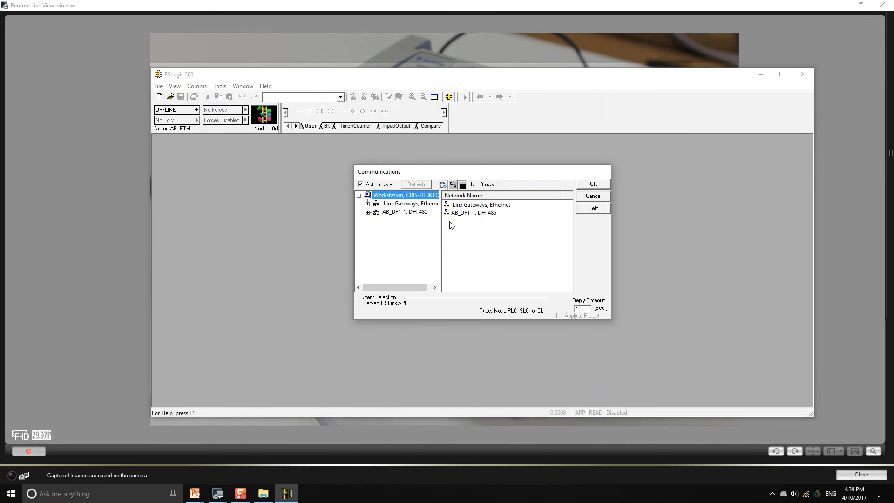
left_click(389, 215)
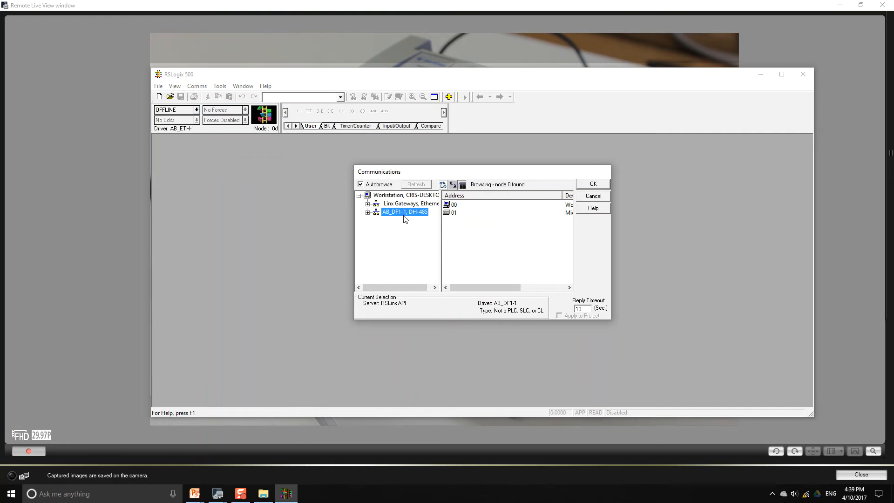
left_click(451, 214)
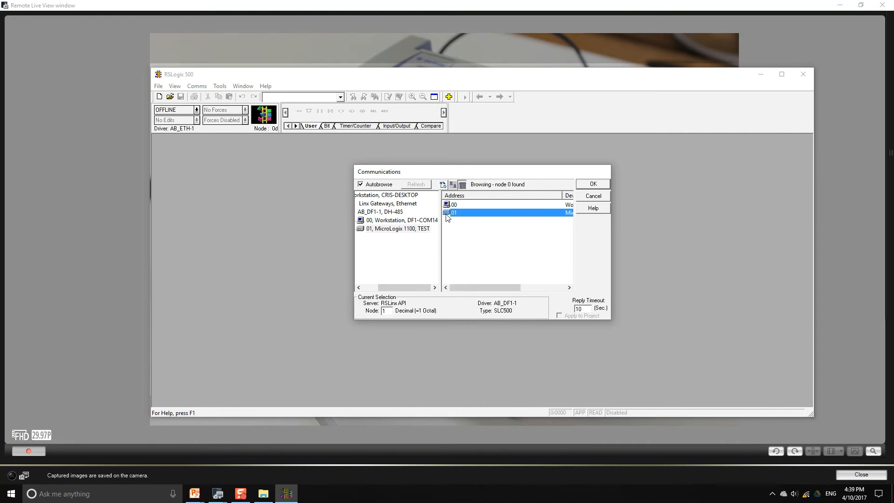
left_click(418, 228)
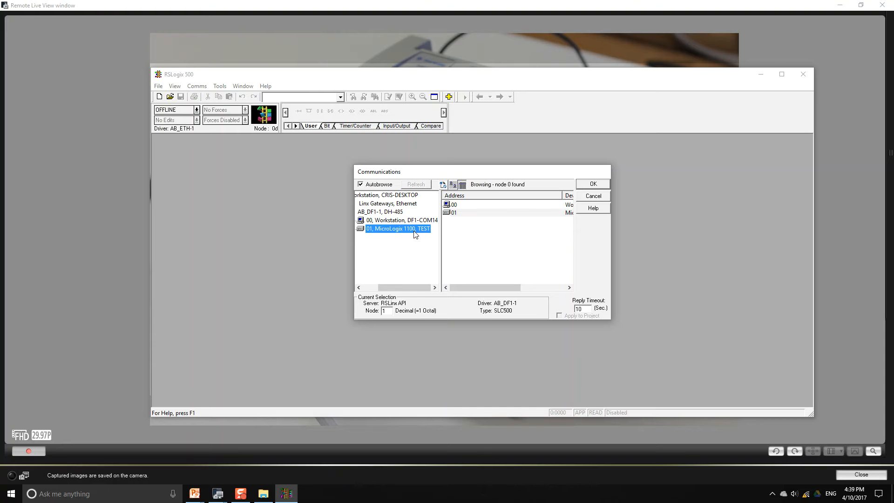
left_click_drag(403, 287, 369, 287)
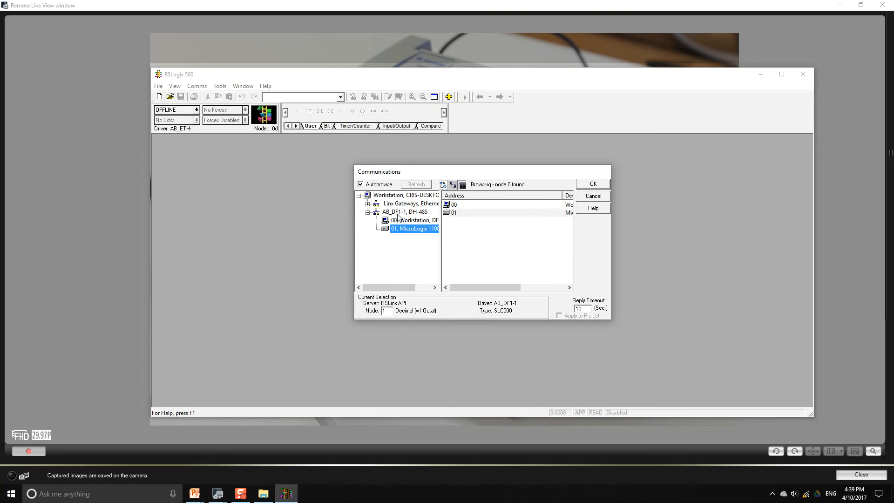
left_click(590, 185)
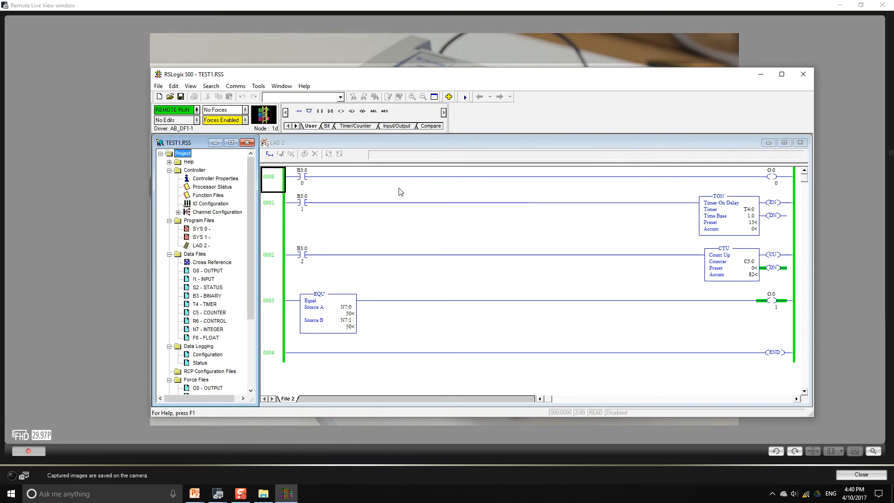
left_click_drag(472, 78, 666, 55)
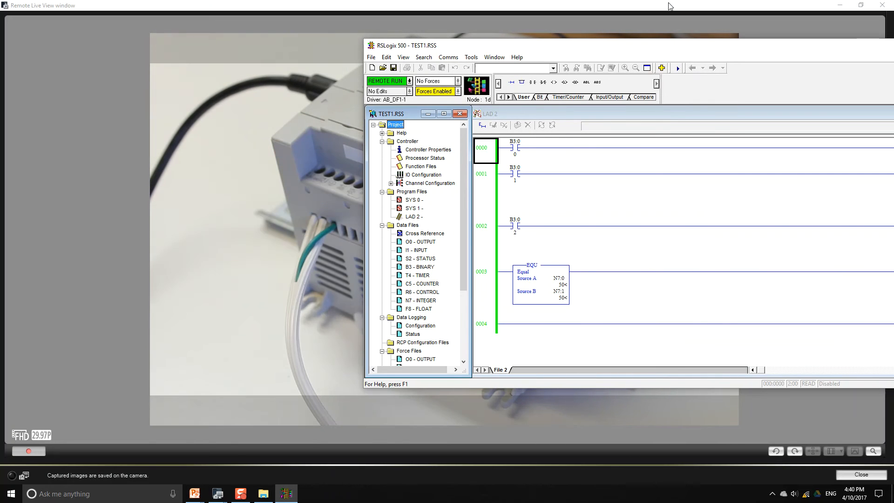
Arrange the RSLogix 500 window on one half of the screen beside the Remote Live View window.
left_click_drag(669, 47, 451, 48)
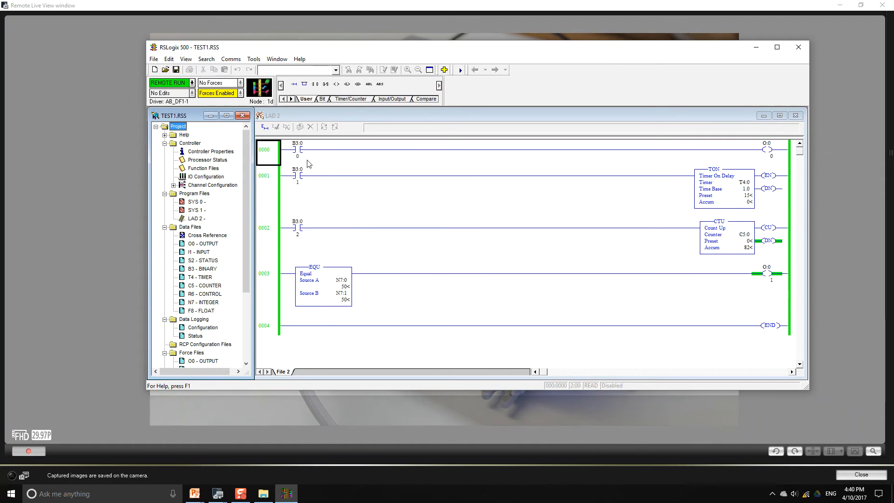
left_click_drag(403, 48, 2, 137)
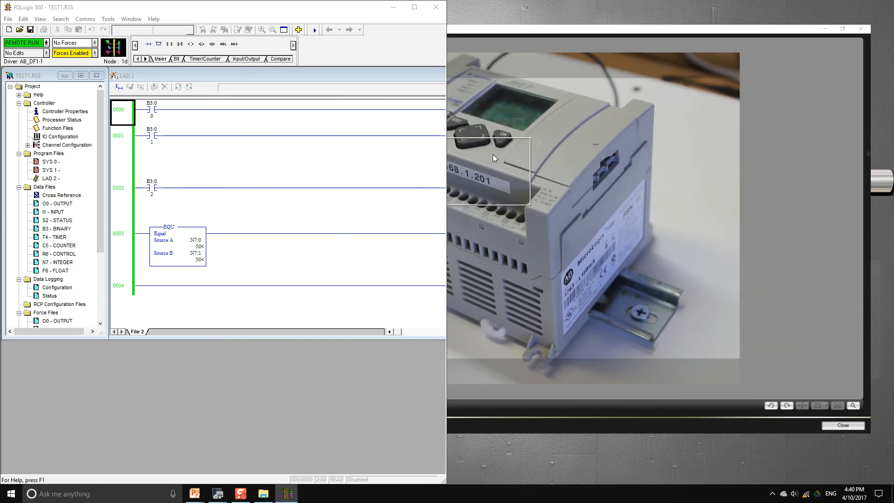
left_click(651, 159)
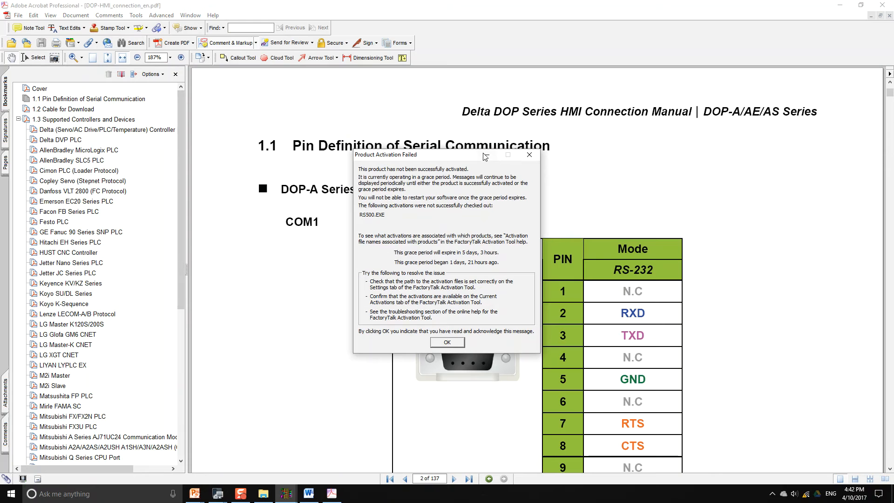
Dismiss the product activation notice and examine the HMI factory settings and register table for the AllenBradley MicroLogix PLC in the connection manual.
left_click(529, 154)
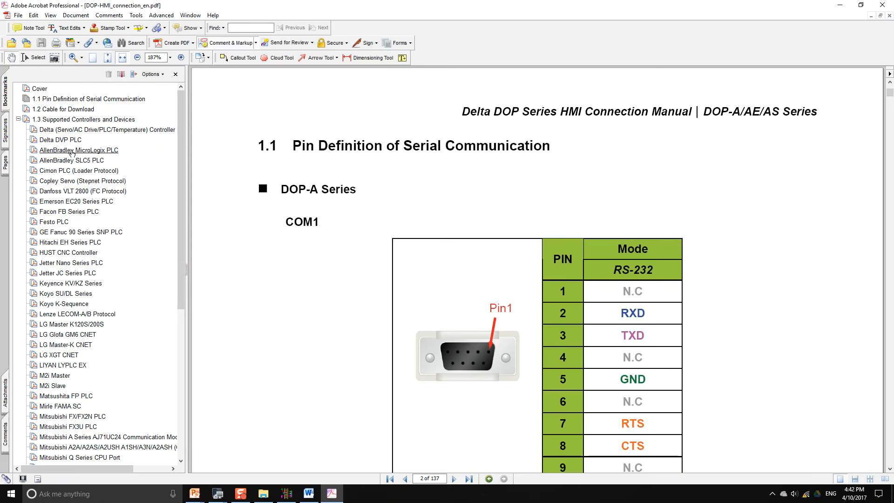
left_click(71, 151)
scroll(592, 249, "down", 4)
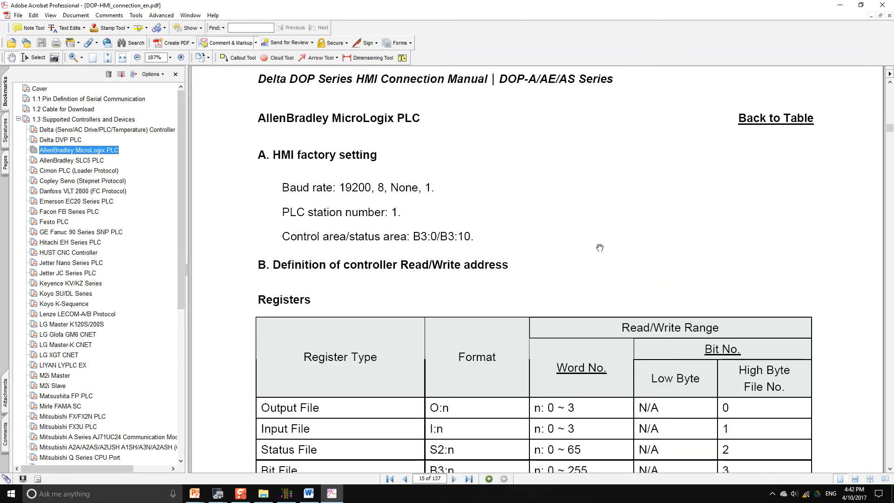
scroll(589, 247, "down", 3)
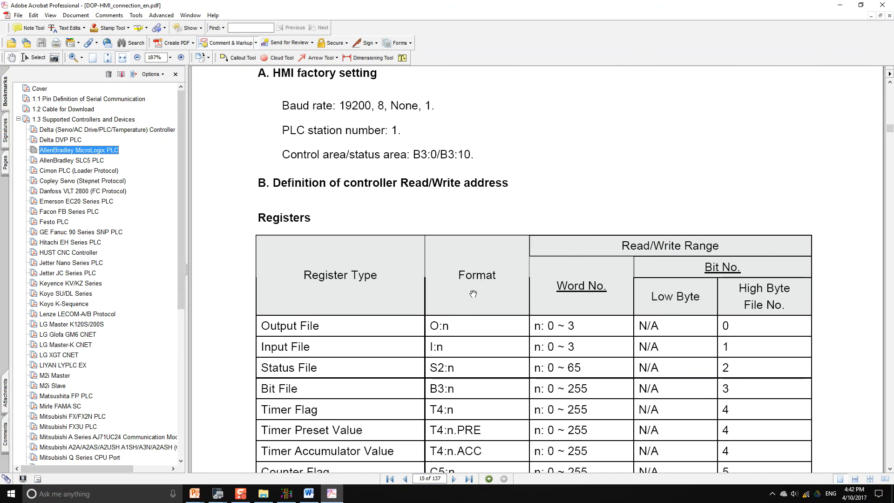
scroll(473, 294, "down", 4)
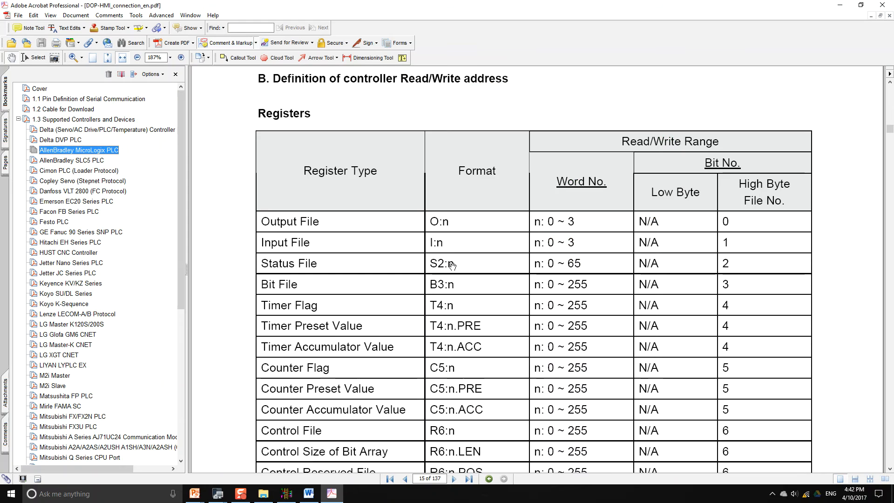
scroll(454, 266, "down", 3)
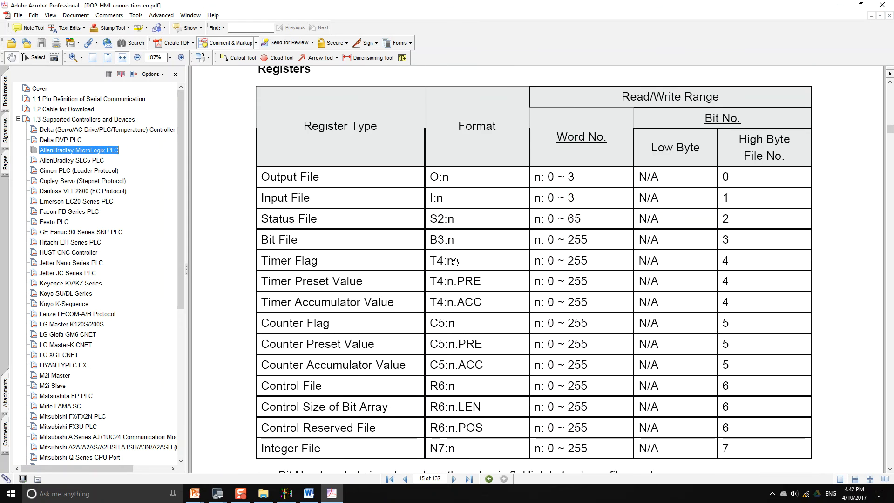
scroll(454, 262, "down", 2)
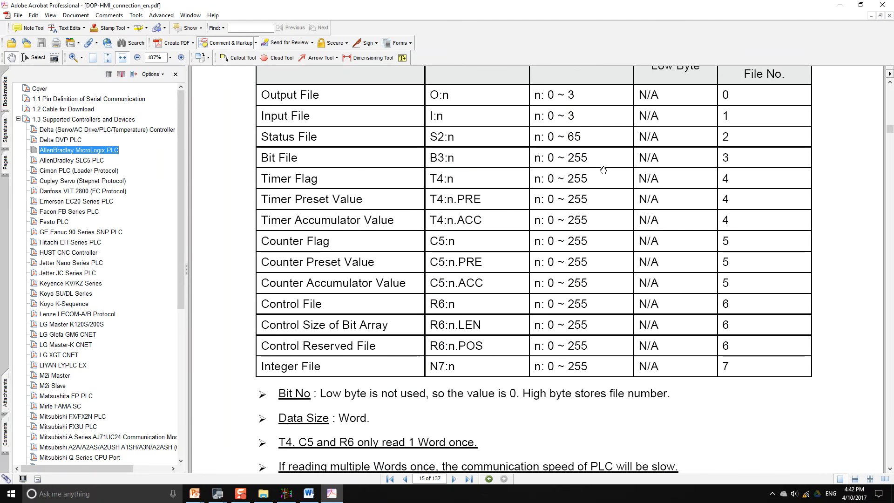
Examine the RS-232 connector pinout between the DOP series HMI and the MicroLogix controller in the manual.
left_click(845, 192)
scroll(845, 193, "down", 10)
scroll(845, 193, "down", 5)
scroll(845, 193, "down", 10)
scroll(844, 194, "down", 15)
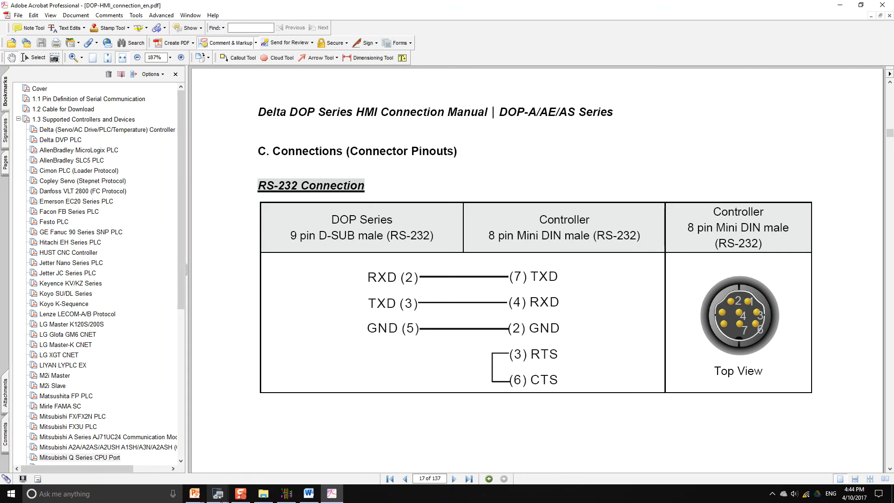
Switch to the Remote Live View window and maximize it to view the PLC.
mouse_move(218, 496)
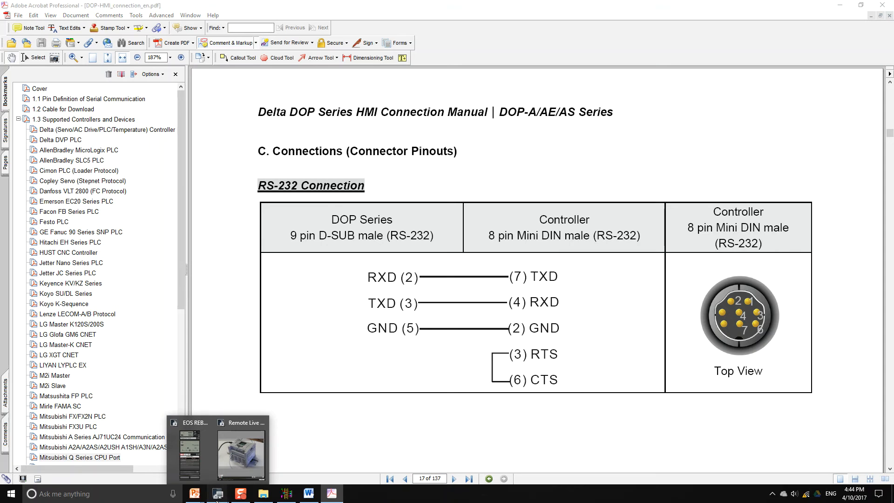
left_click(228, 477)
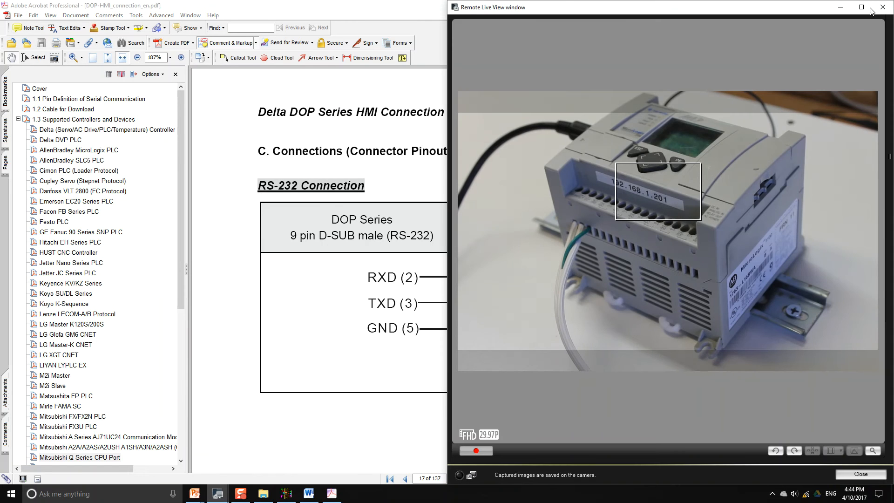
left_click(861, 7)
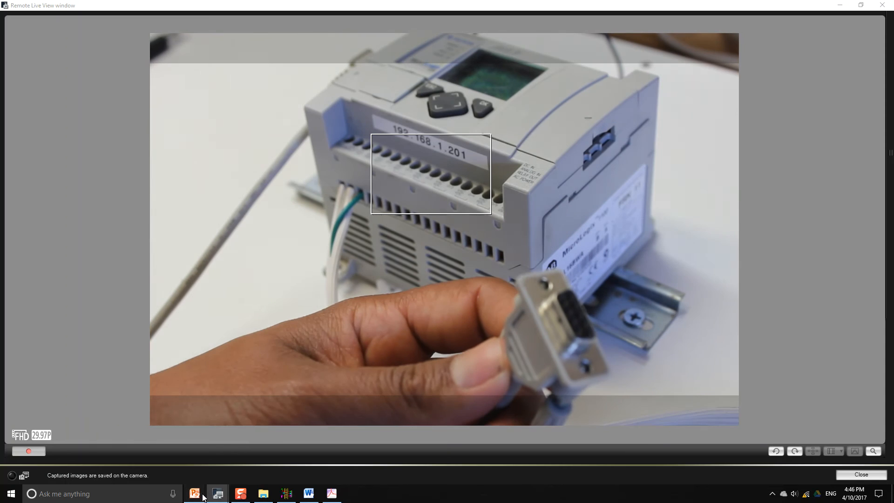
Compare the cable connector in the live camera view with the manual's RS-232 pinout.
mouse_move(195, 493)
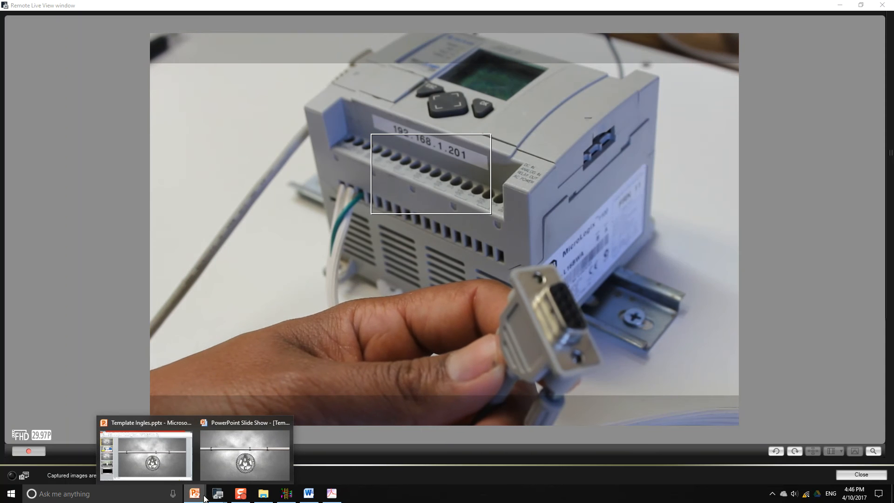
left_click(332, 492)
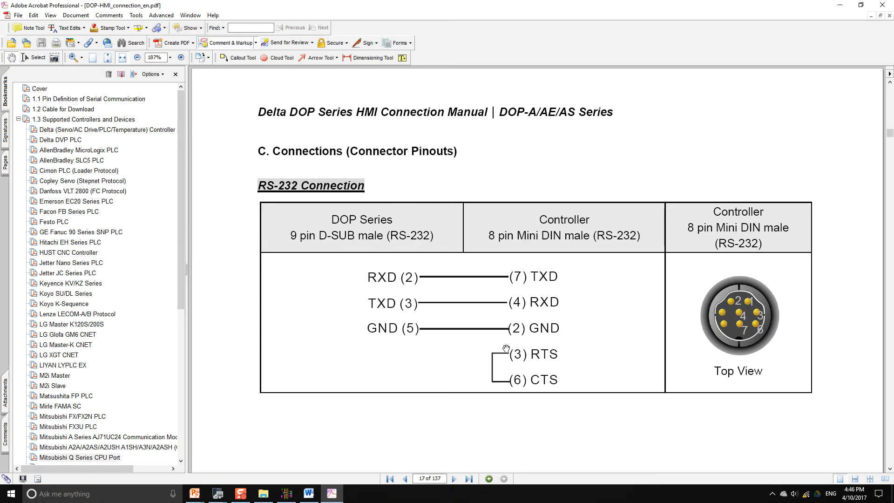
left_click(846, 9)
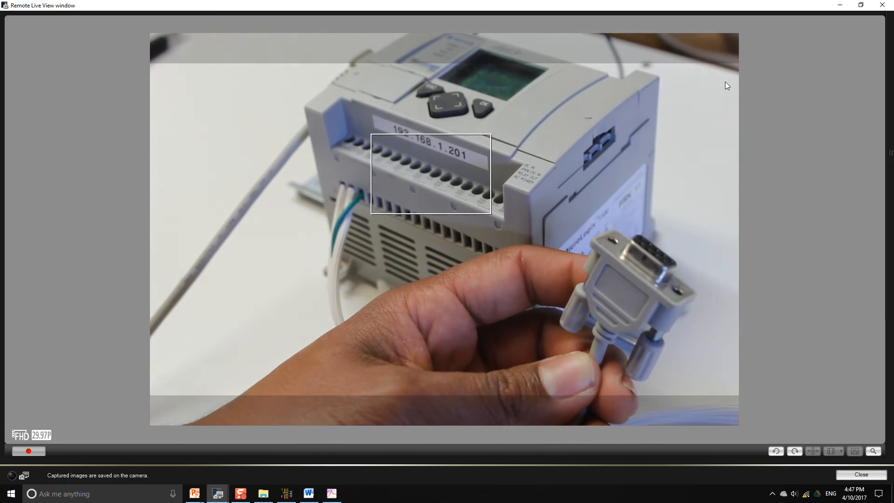
left_click(331, 493)
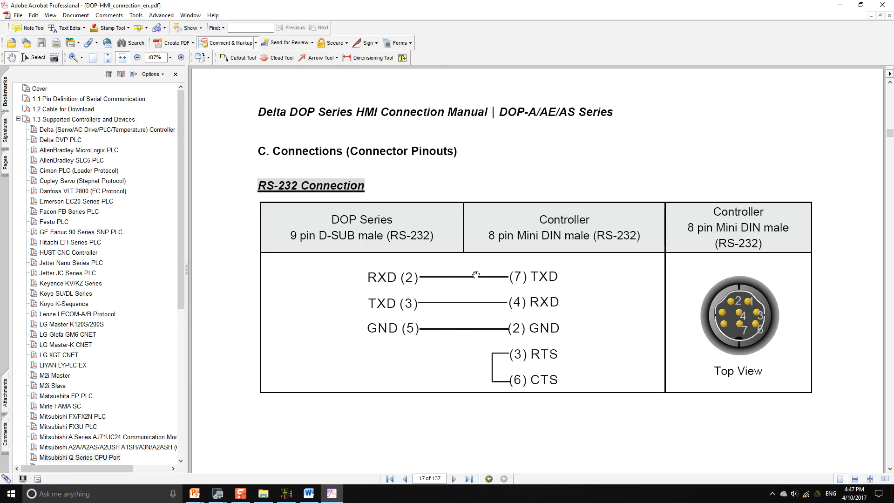
key("alt+Tab")
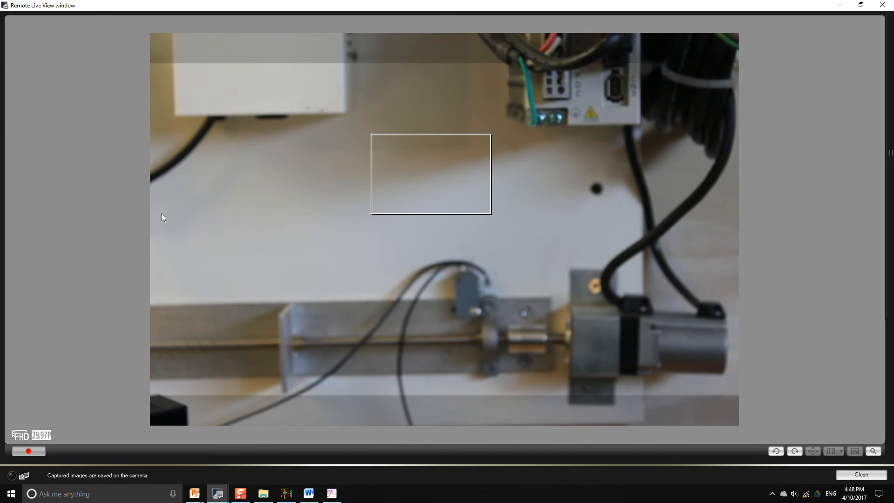
Launch DOPSoft and start a new DOP-B series project for the B07S411 HMI model.
key("super")
type("dop")
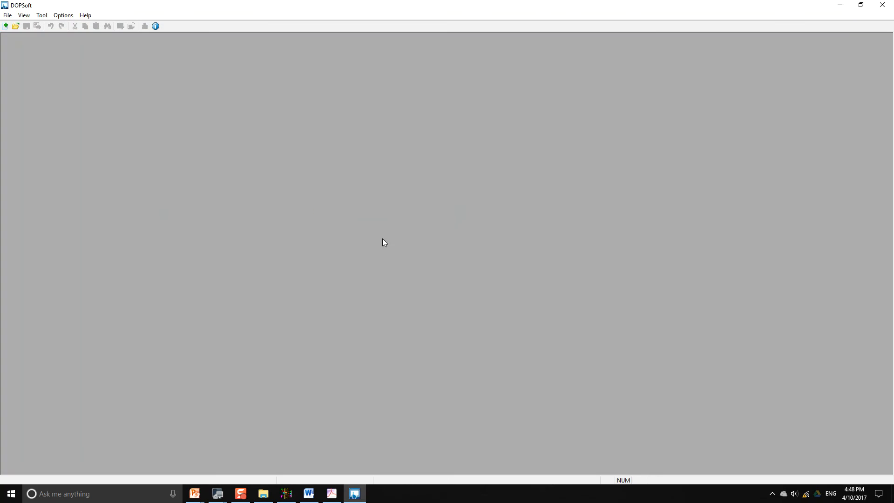
left_click(8, 17)
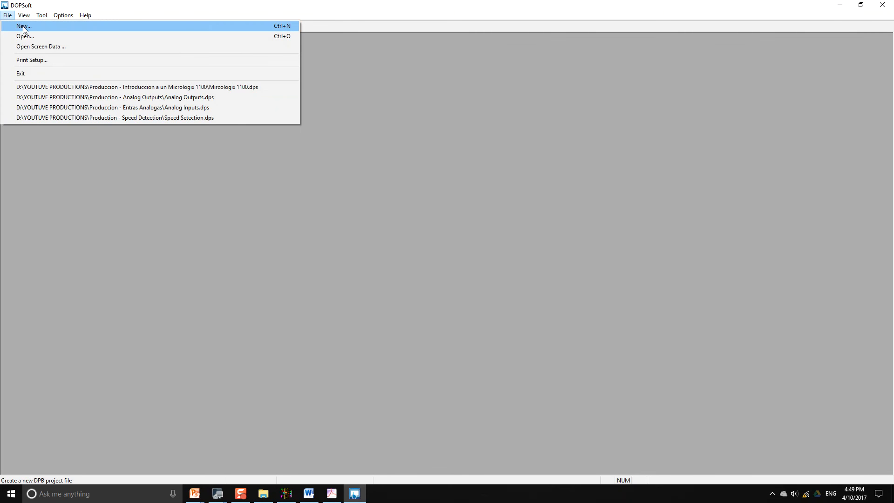
left_click(24, 29)
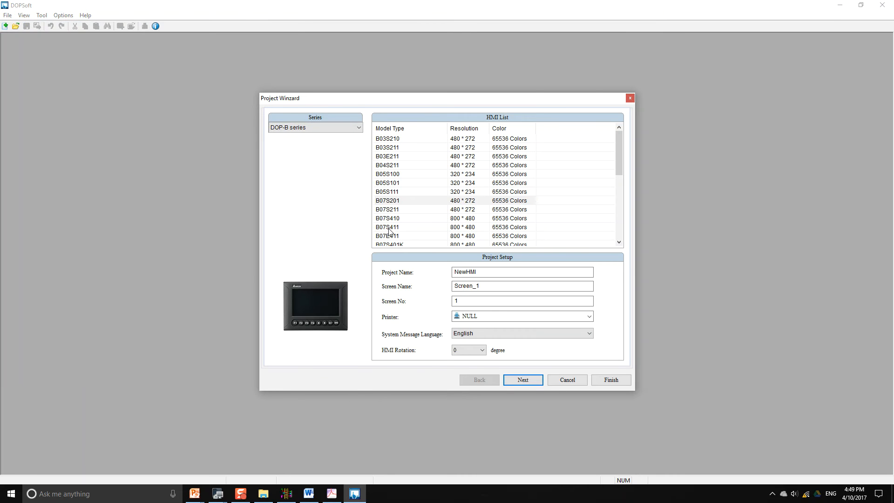
left_click(391, 228)
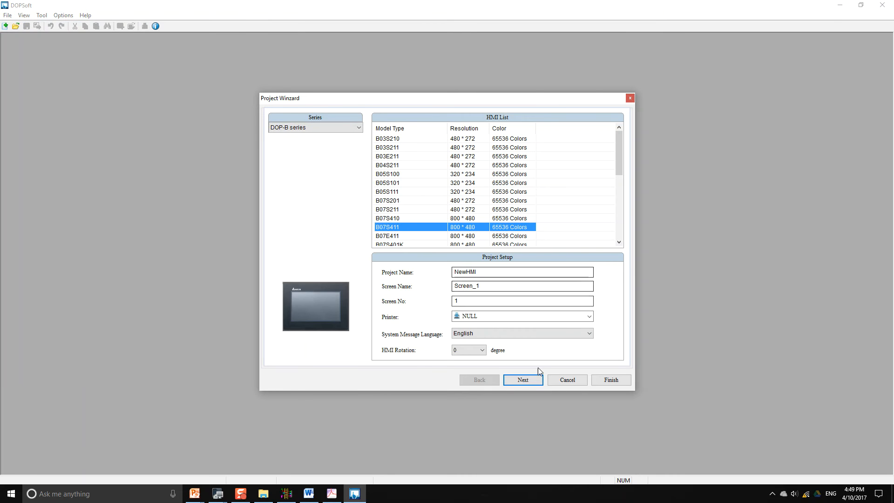
left_click(521, 379)
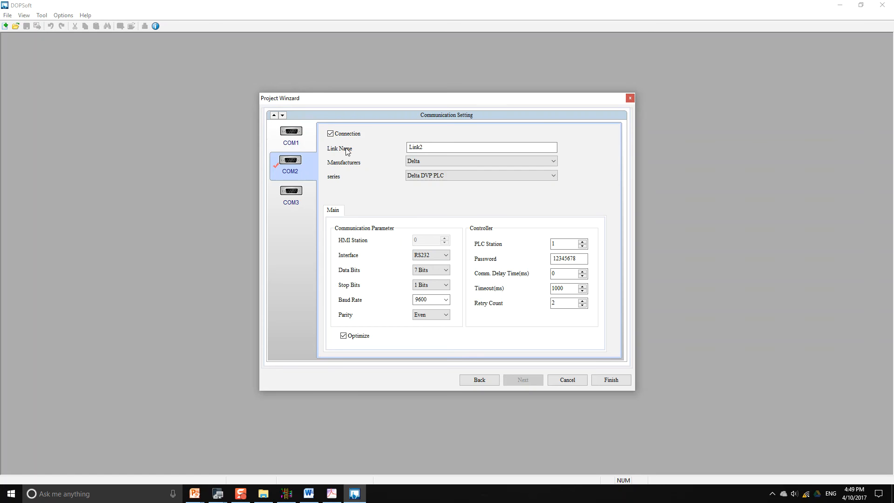
Disable the COM2 connection, enable COM1 with the Allen Bradley Micro Logix controller, and finish creating the project.
left_click(330, 135)
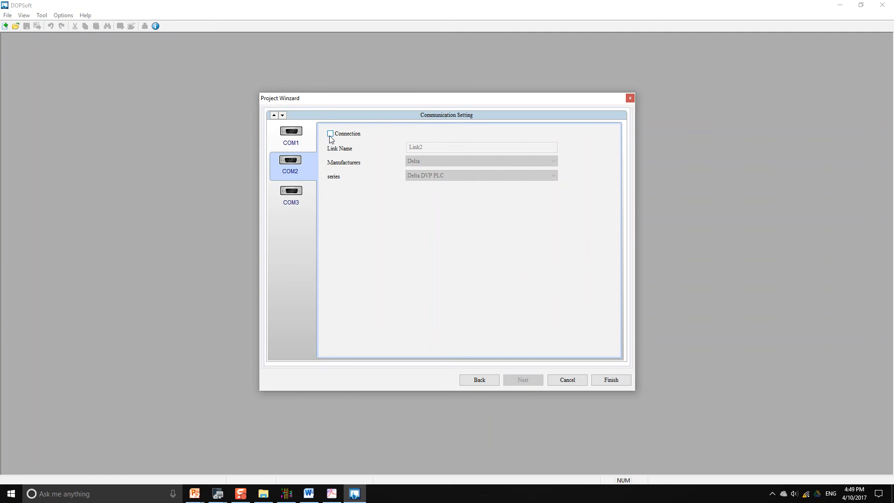
left_click(307, 137)
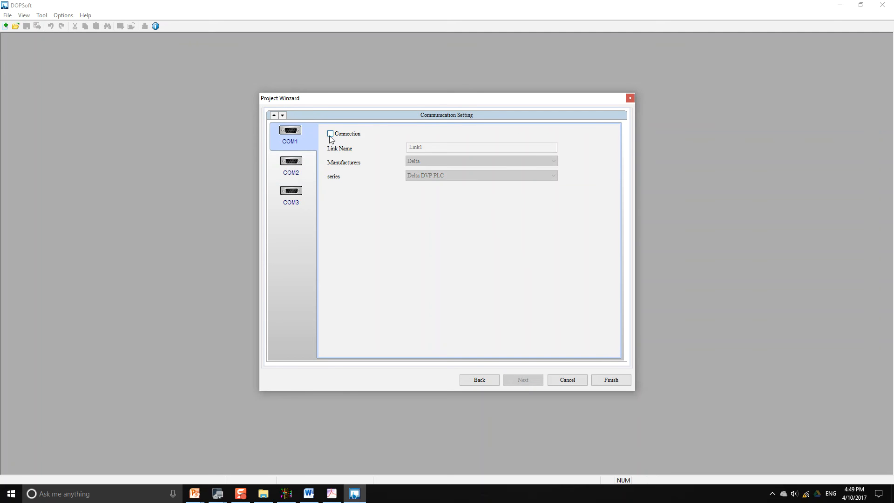
left_click(330, 134)
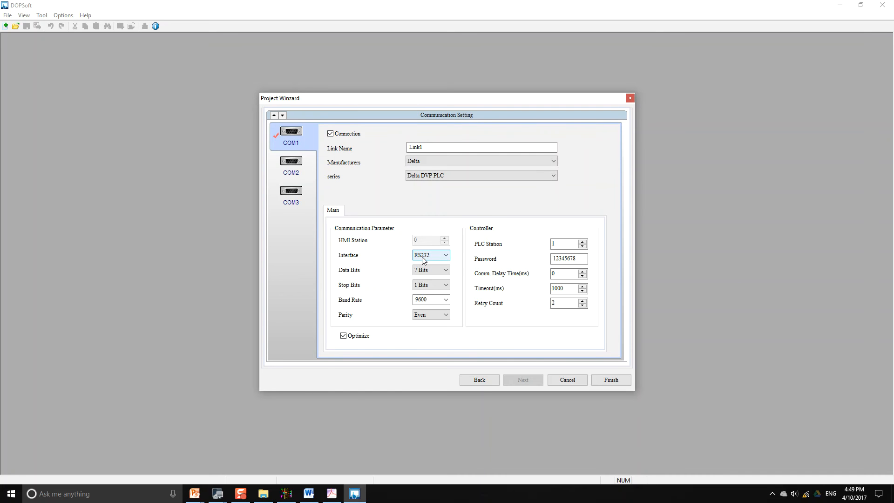
left_click(424, 164)
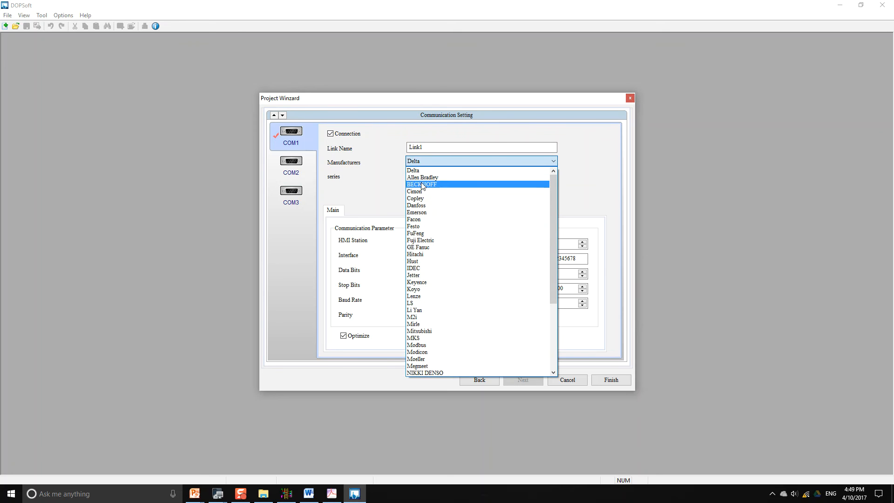
left_click(423, 178)
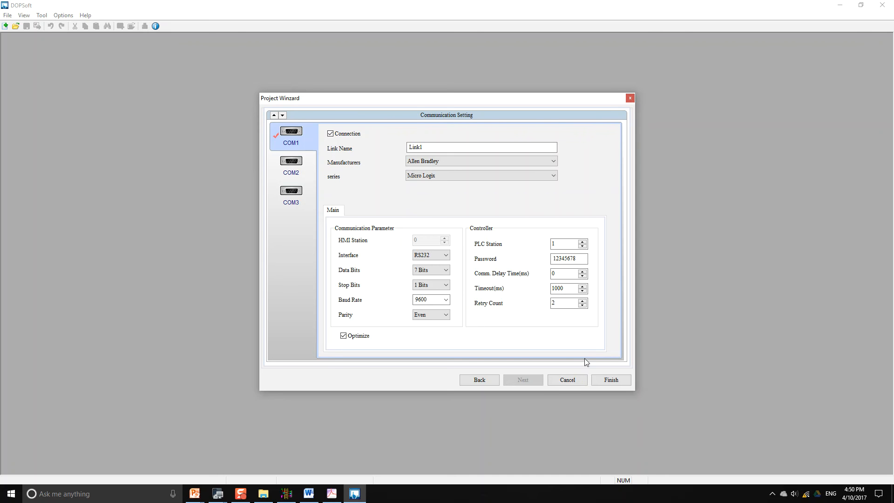
left_click(604, 382)
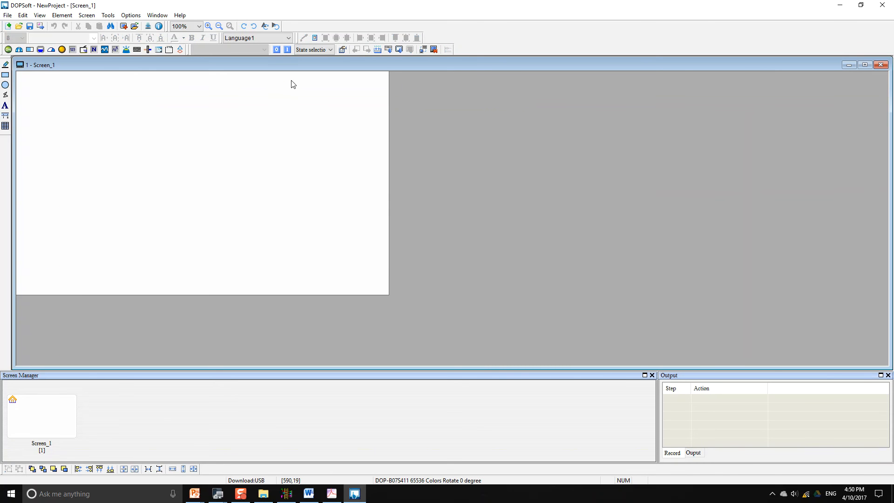
Draw a Momentary button about 160 by 84 pixels in the upper-left area of Screen_1.
left_click(9, 51)
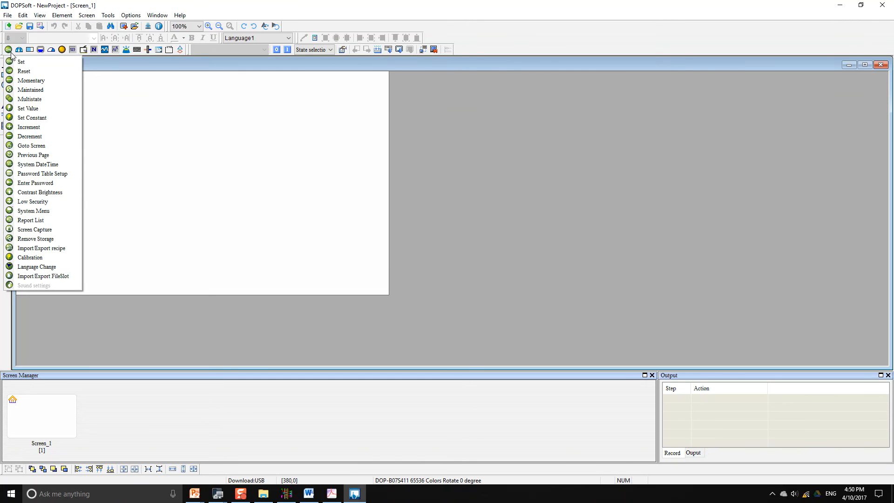
left_click(36, 82)
left_click_drag(72, 123, 146, 162)
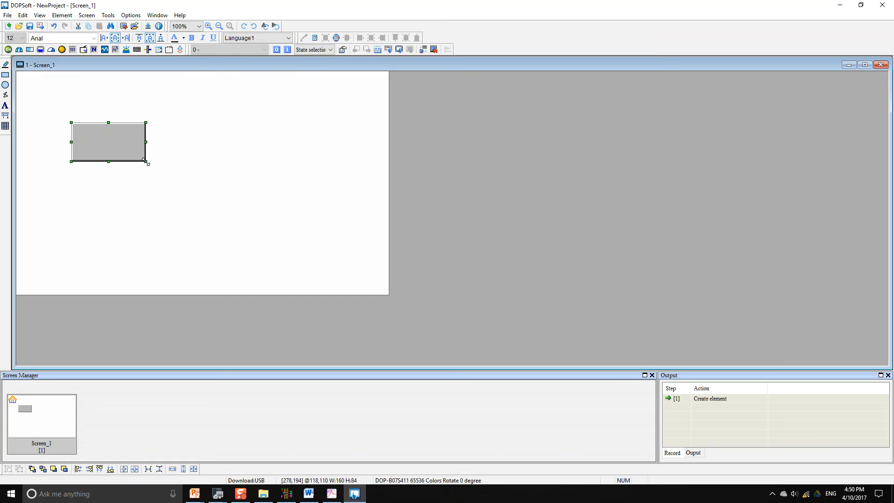
Set the Momentary button's write address to bit B:0/0 on Link1.
double_click(124, 152)
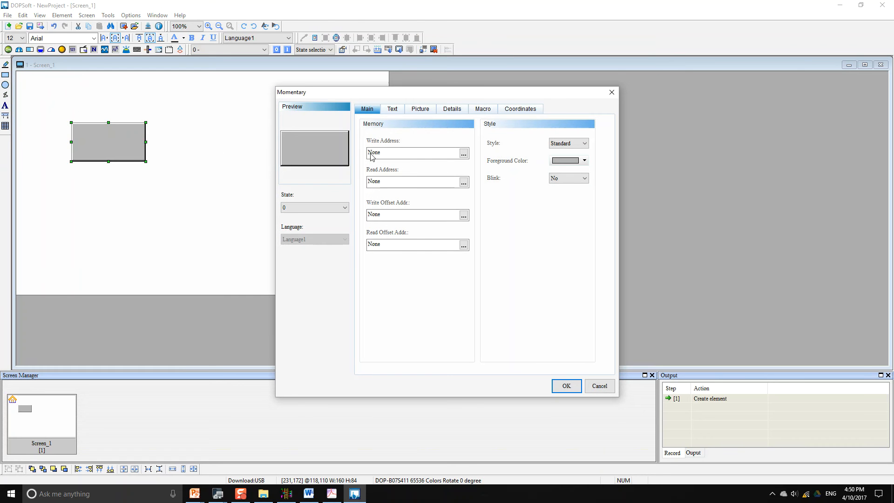
left_click(463, 154)
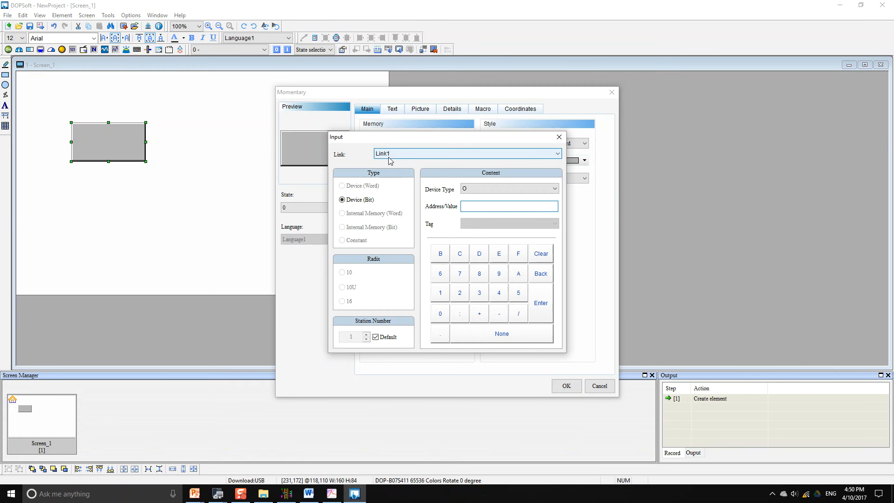
left_click(473, 188)
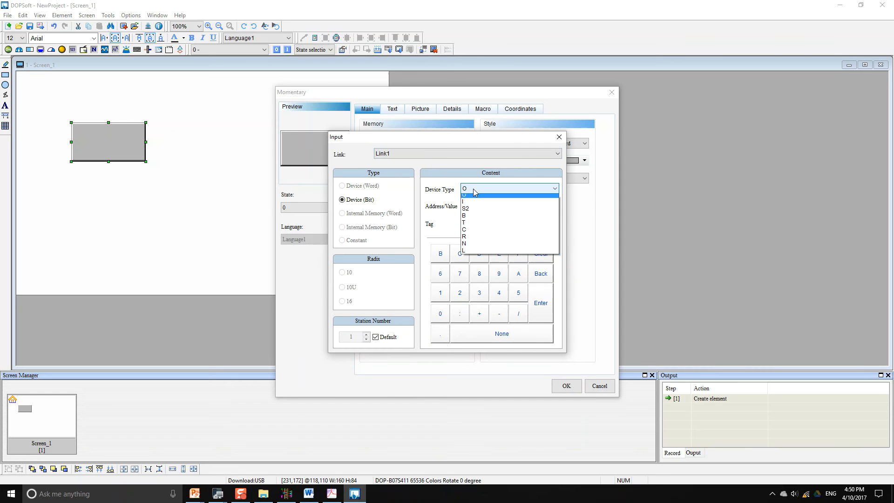
left_click(470, 219)
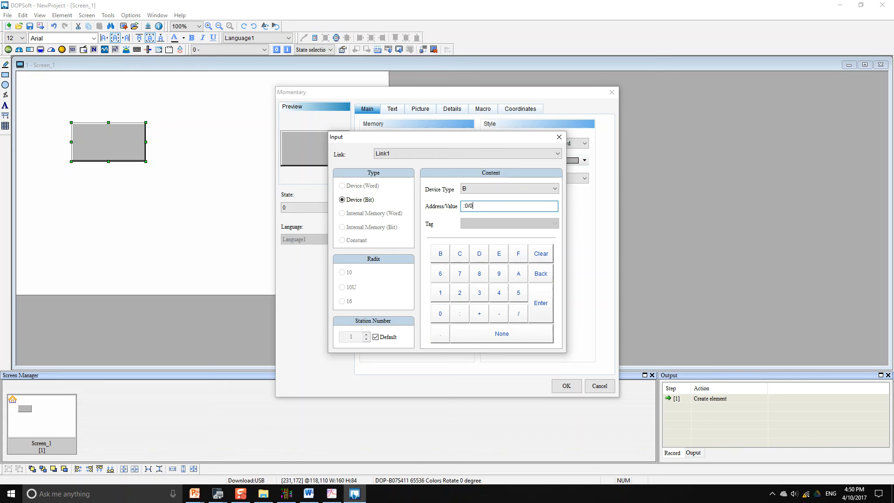
left_click(539, 302)
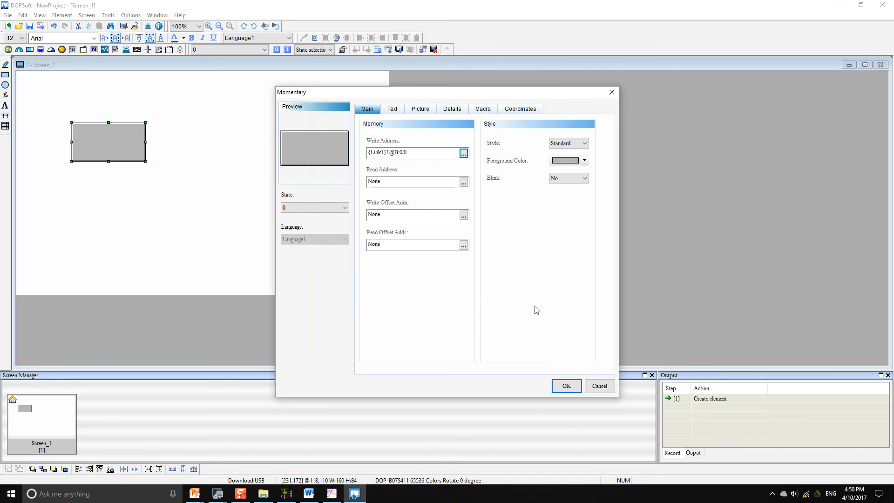
left_click(567, 386)
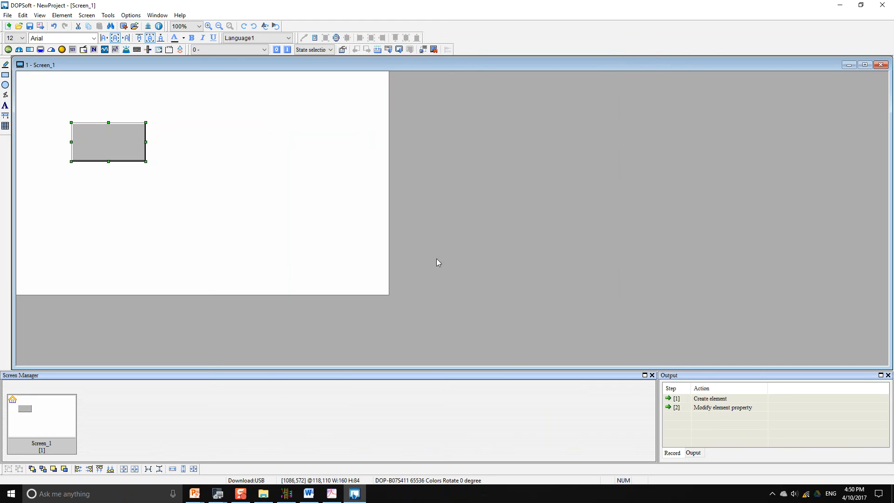
Label the button's state 0 as B:0/0 and move the button to the lower-left area of Screen_1.
left_click_drag(88, 137, 88, 152)
double_click(88, 152)
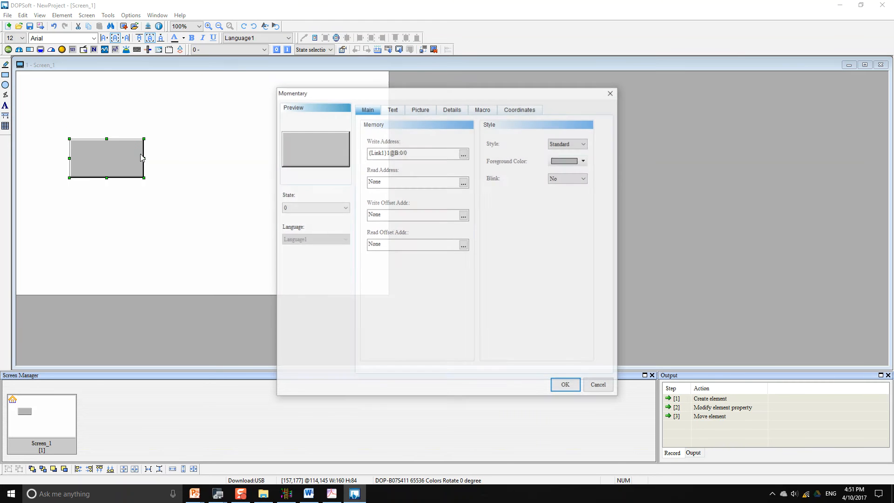
left_click(392, 109)
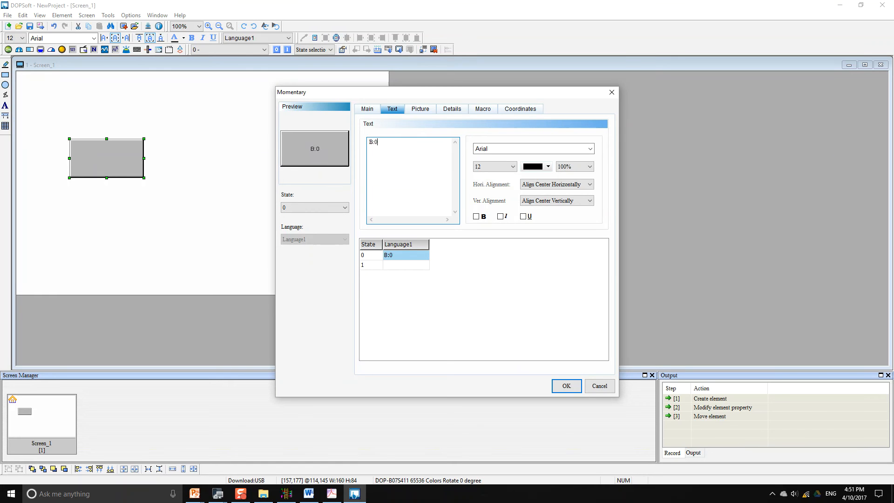
type("0")
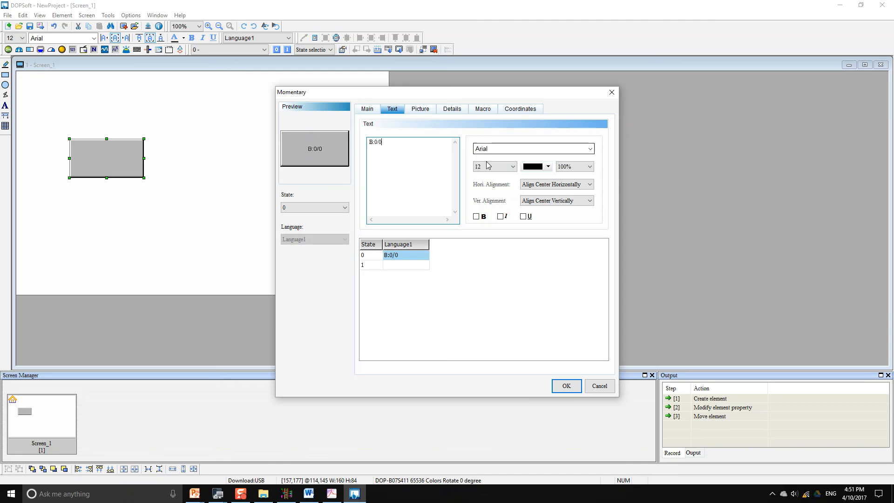
left_click(566, 385)
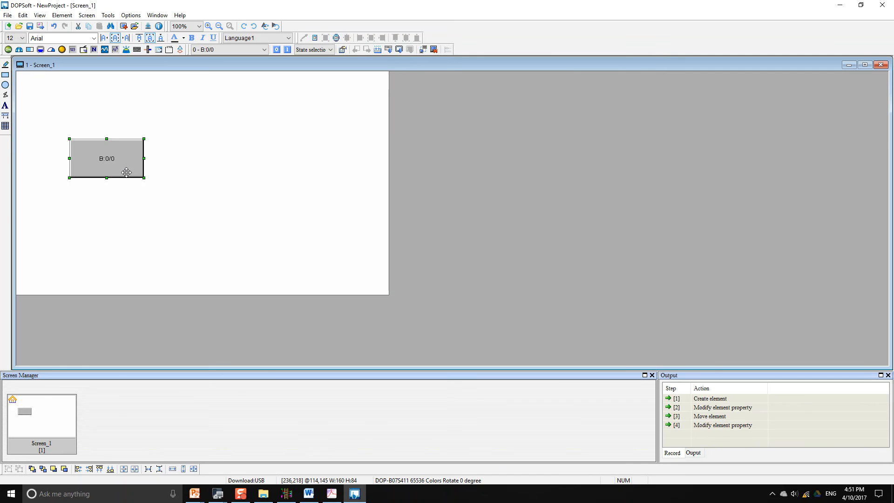
left_click_drag(126, 171, 95, 236)
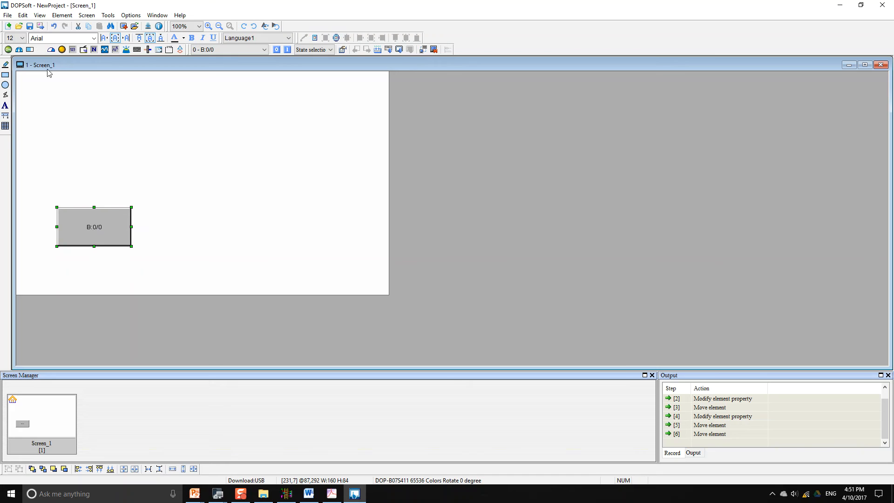
Draw a Multistate Indicator about 65 by 60 pixels near the upper-left edge of Screen_1.
left_click(62, 52)
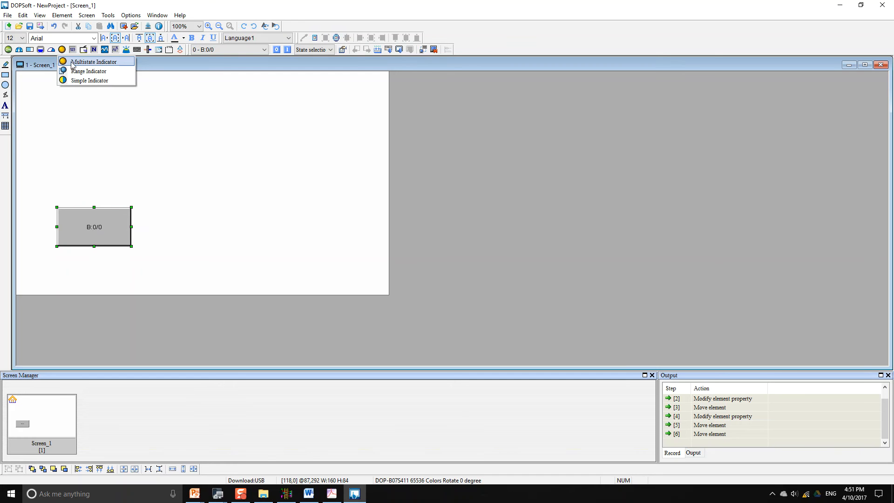
left_click(71, 65)
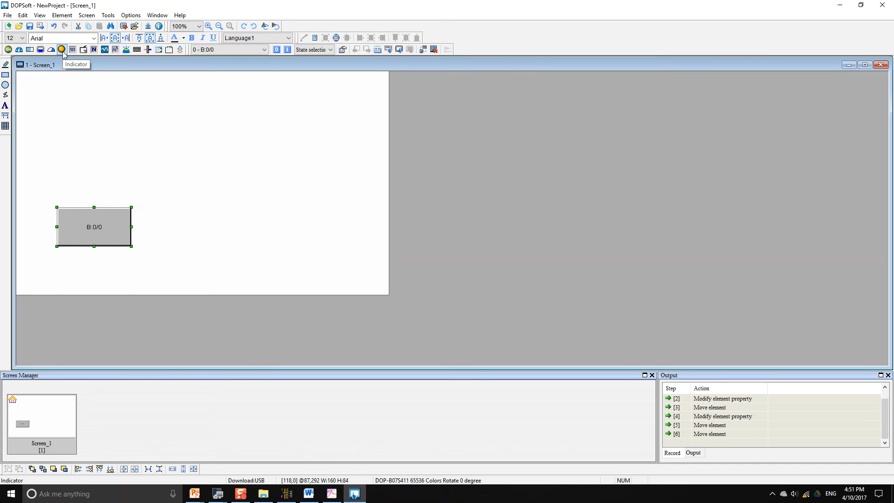
left_click(62, 49)
left_click(81, 60)
left_click_drag(90, 84, 120, 113)
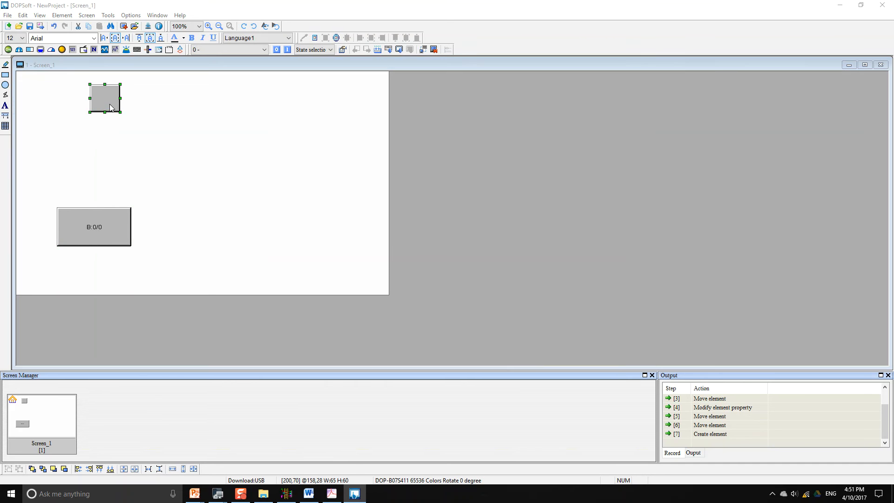
Set the Multistate Indicator's read address to bit I:0/0 on Link1.
left_click(469, 154)
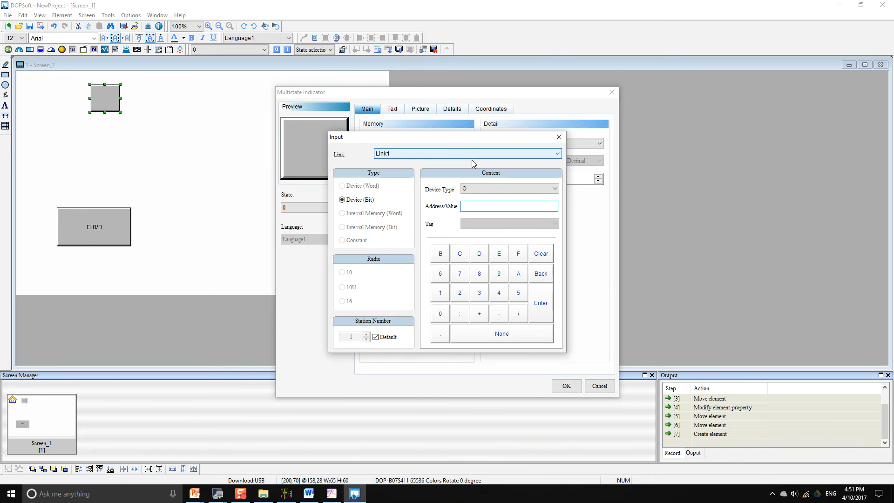
left_click(491, 189)
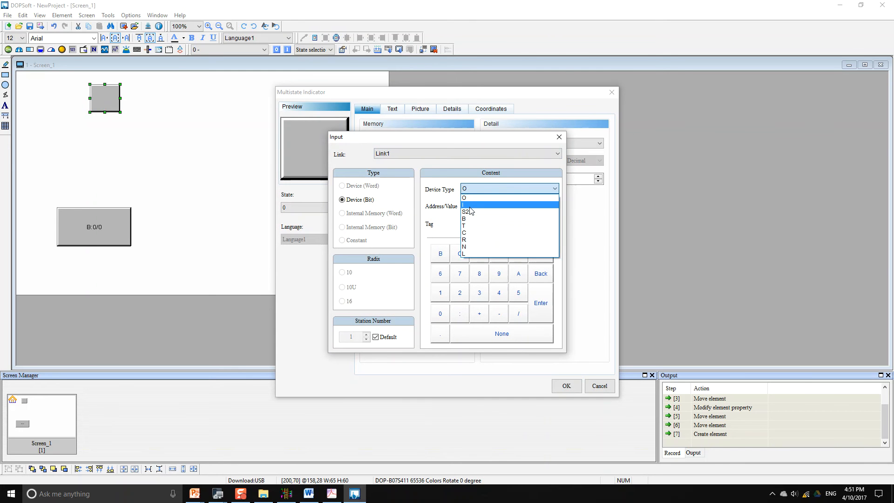
left_click(469, 206)
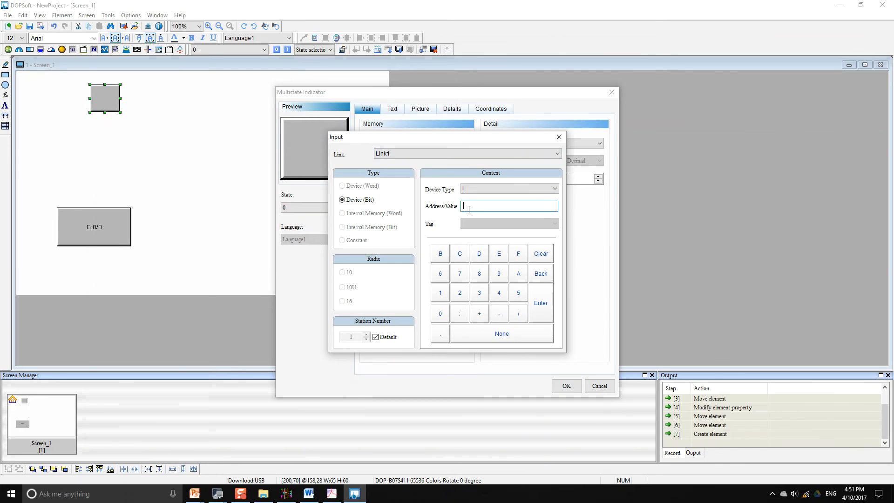
type(":0/")
type("1")
left_click(539, 310)
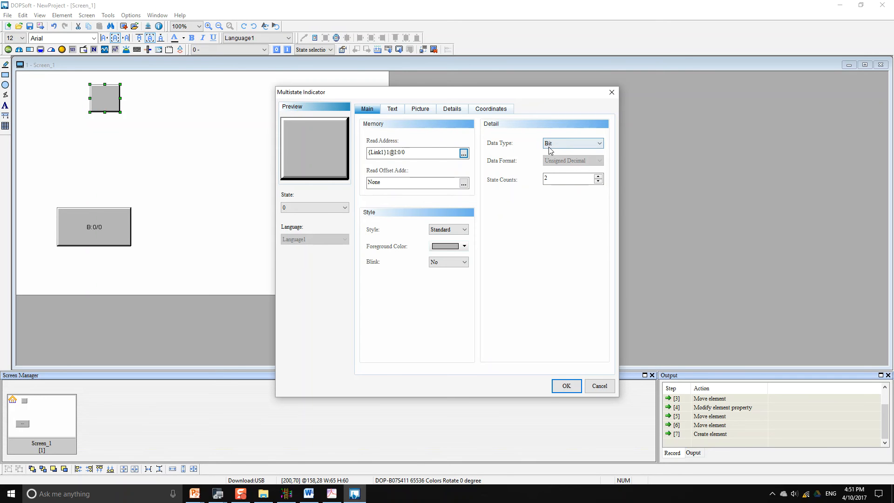
Try to shorten the indicator's read address to I:0, restore it to I:0/0 and accept the indicator's properties.
left_click(399, 152)
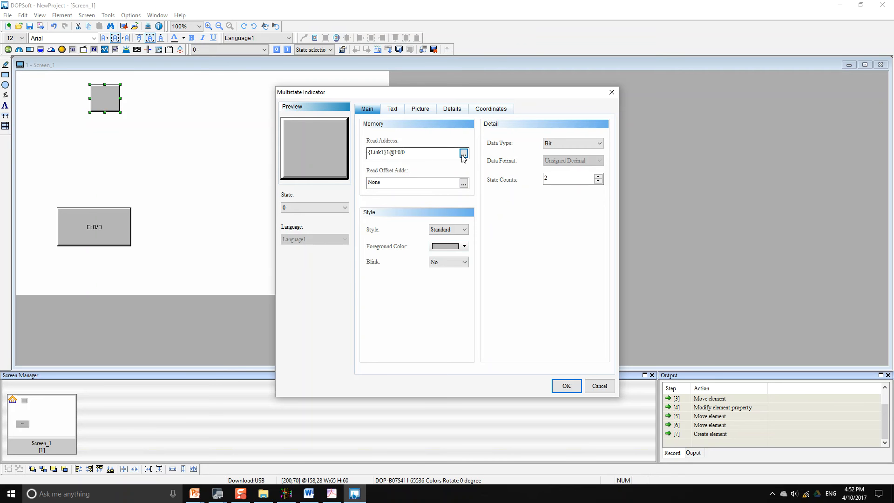
left_click(423, 155)
key("BackSpace")
key("BackSpace")
left_click(567, 389)
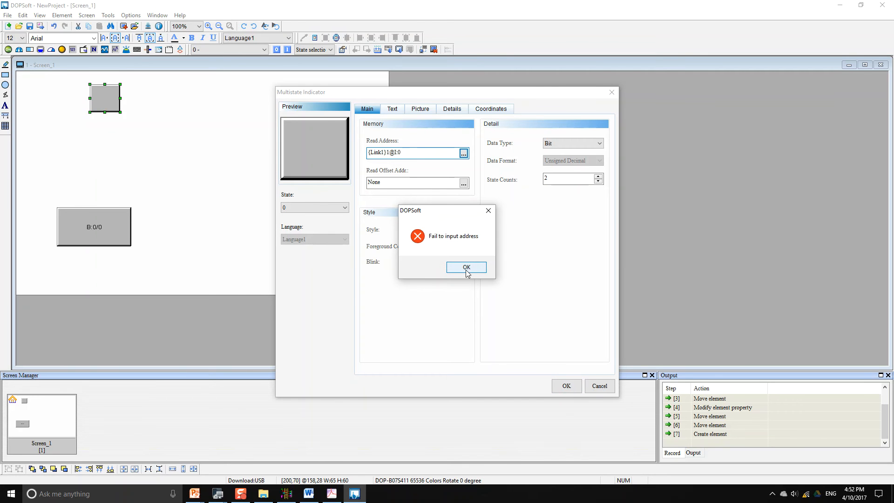
left_click(466, 267)
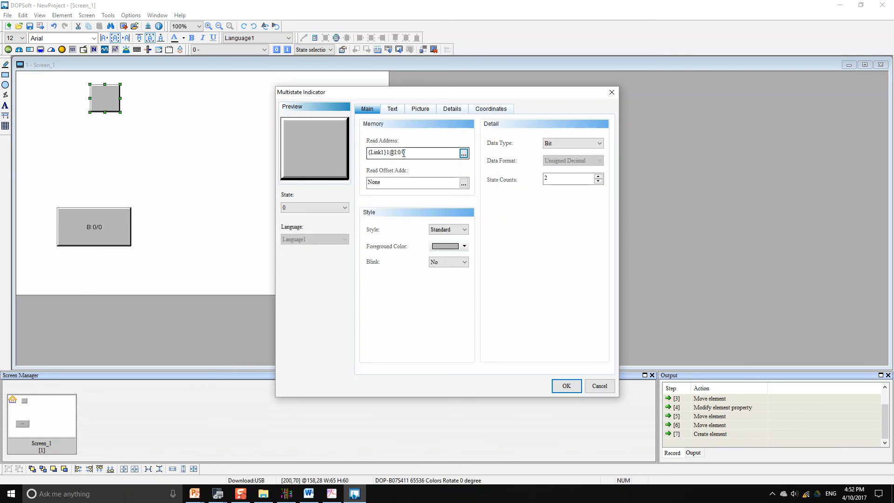
left_click(566, 385)
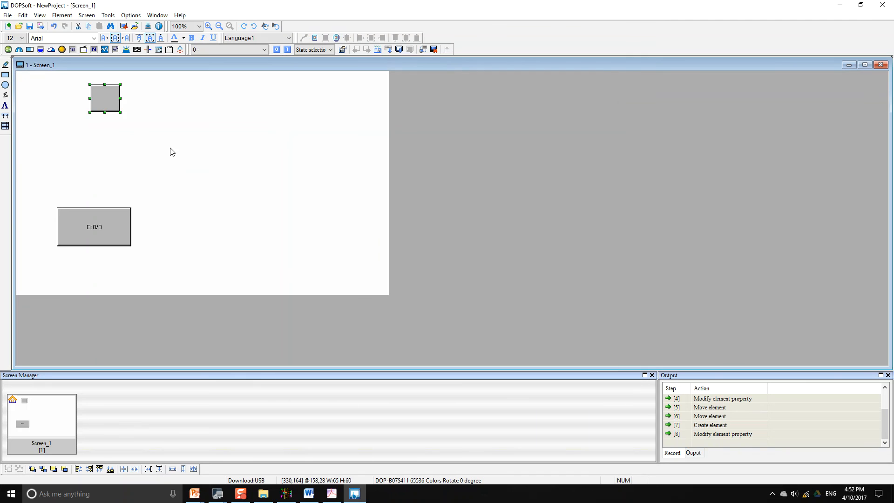
Duplicate the indicator, place the two side by side, and set the copy's read address to I:0/1.
mouse_move(108, 104)
left_mouse_down()
mouse_move(81, 110)
mouse_move(124, 112)
left_mouse_up()
key("ctrl+c")
key("ctrl+v")
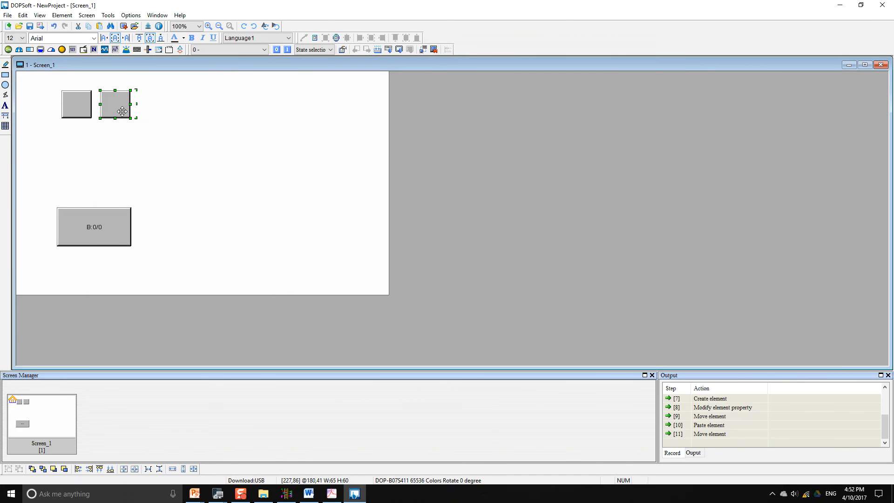
double_click(123, 114)
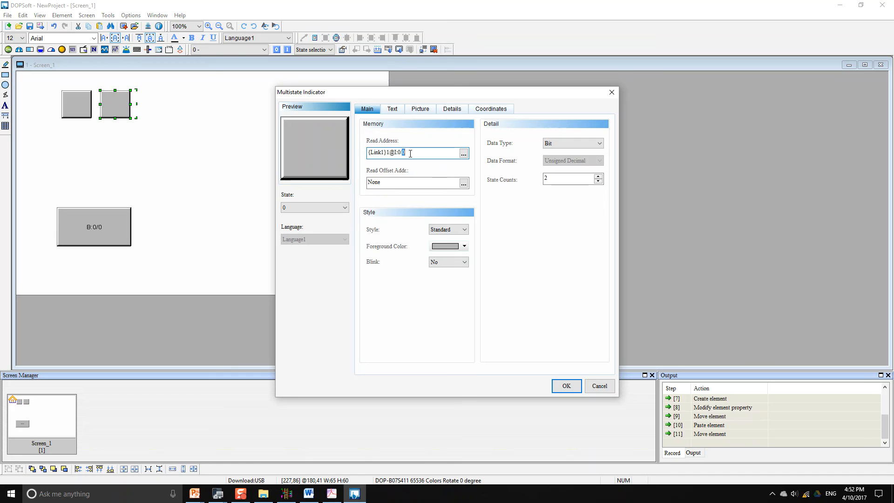
type("1")
left_click(564, 385)
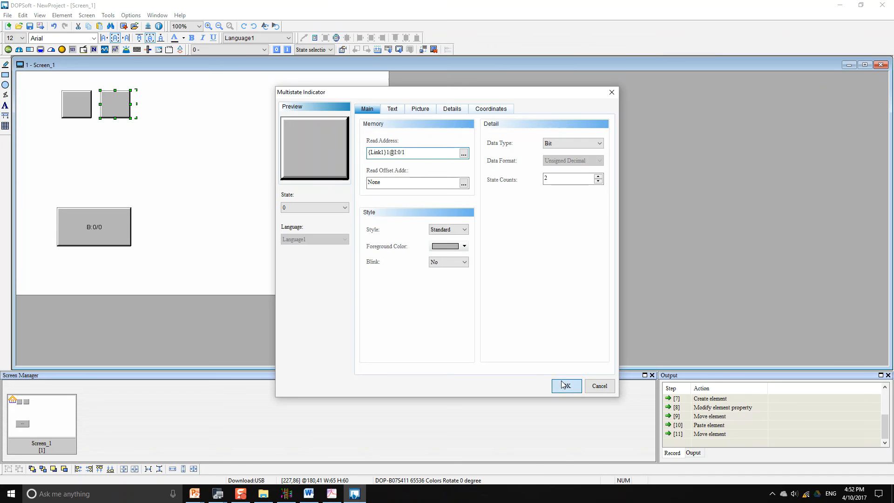
Add a third indicator copy at the right end of the row and set its read address to I:0/2.
key("ctrl+v")
left_click_drag(123, 114, 156, 111)
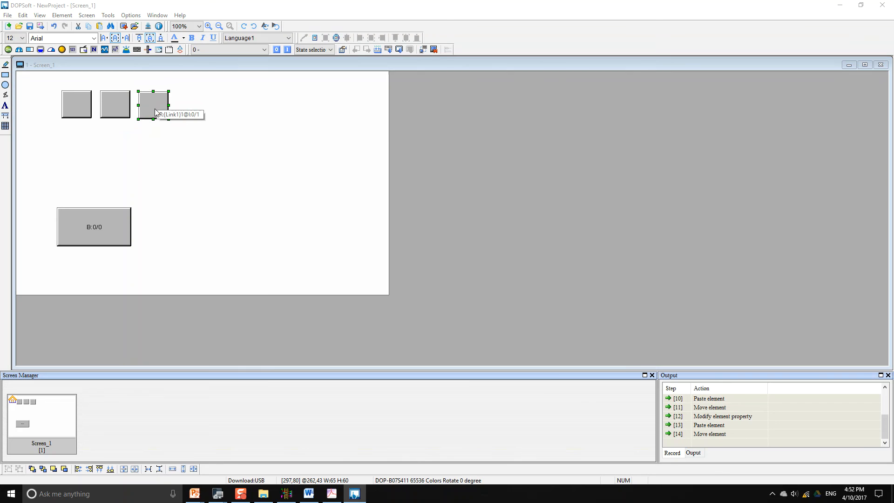
double_click(156, 112)
left_click_drag(402, 153, 415, 153)
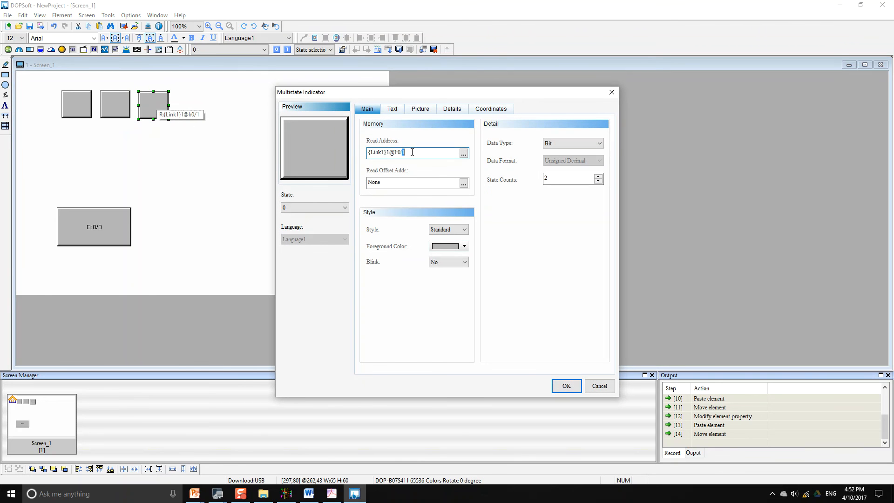
type("2")
left_click(563, 395)
Duplicate the row of three indicators and place the copies as a second row directly below.
left_click_drag(61, 133, 144, 151)
key("ctrl+c")
key("ctrl+v")
left_click(213, 149)
Set the read address of the second row's first indicator to O:0/0.
double_click(85, 155)
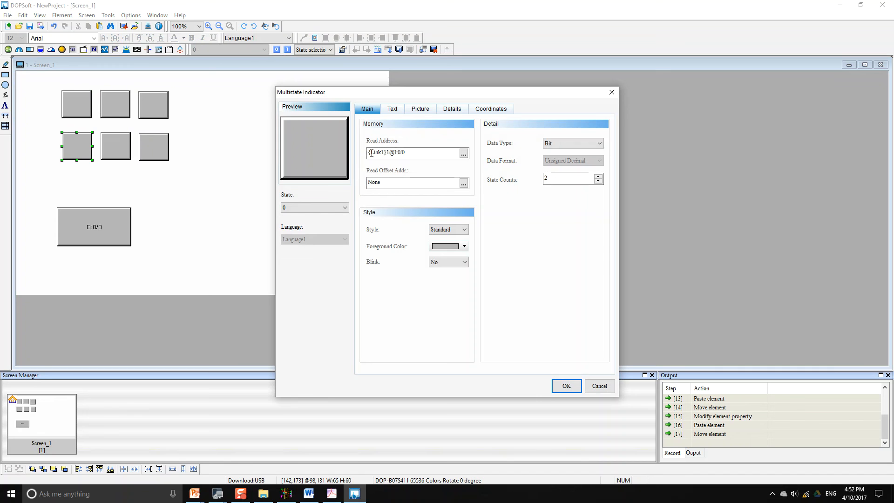
left_click(396, 154)
type("O")
left_click(565, 386)
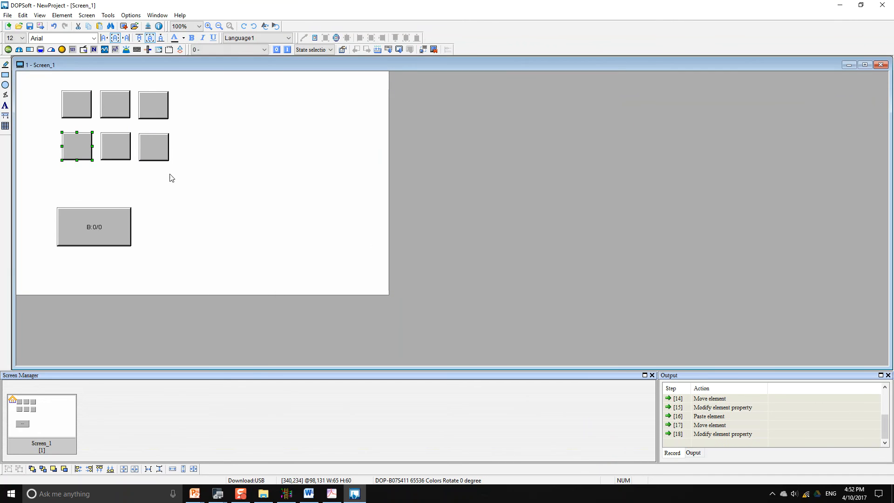
Set the read address of the second row's middle indicator to O:0/1.
double_click(117, 156)
left_click(399, 153)
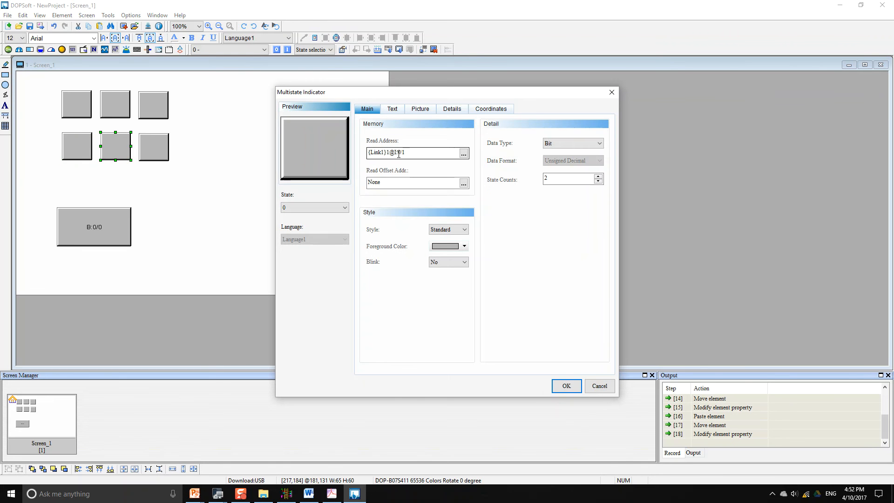
left_click_drag(397, 152, 394, 154)
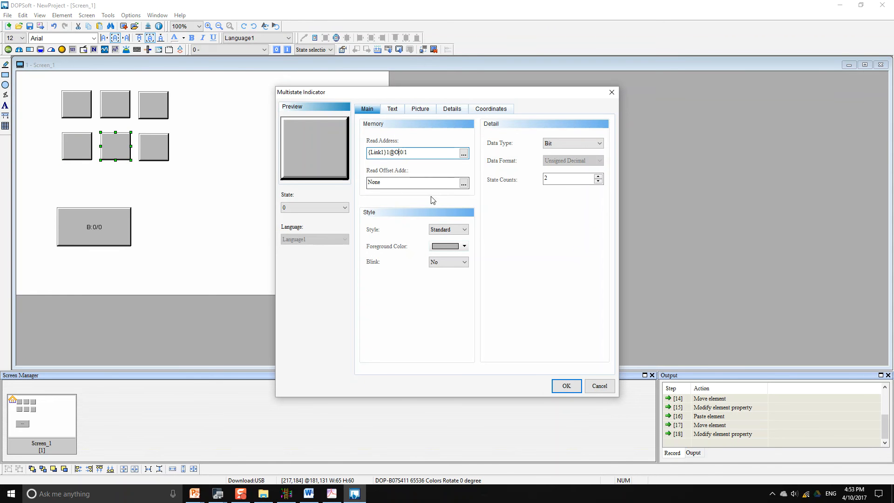
left_click(565, 388)
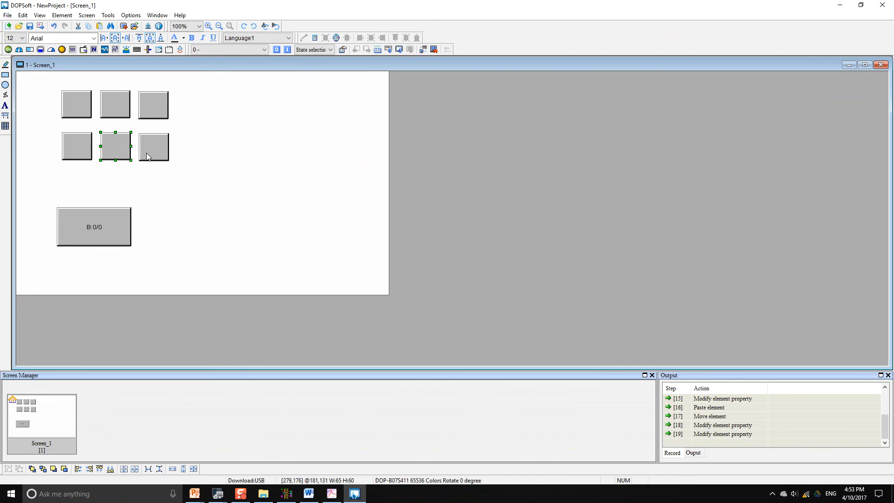
Set the read address of the second row's last indicator to O:0/2.
double_click(146, 153)
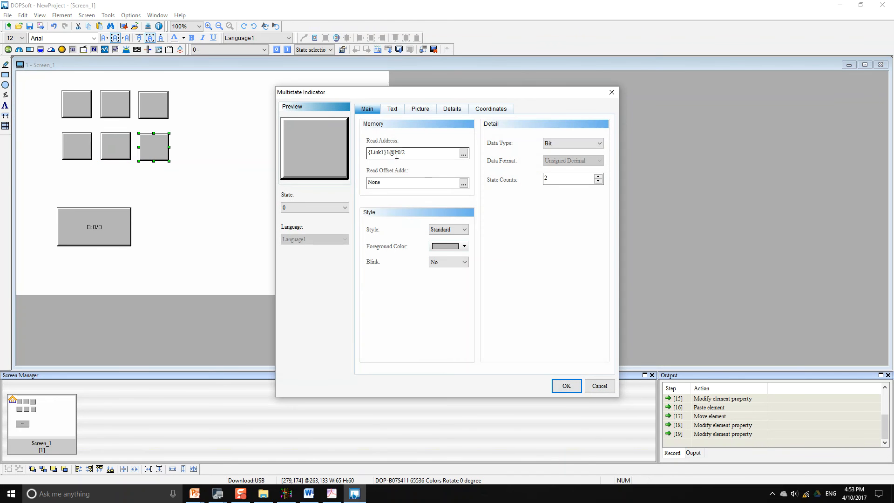
left_click(395, 152)
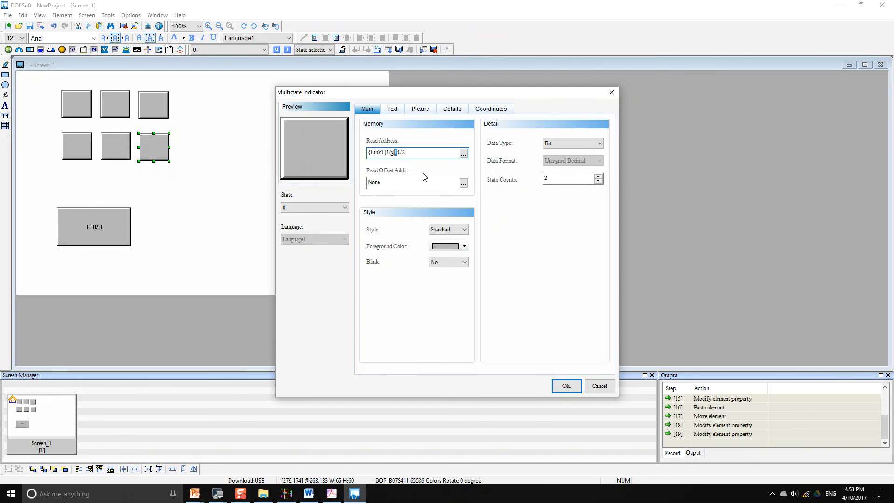
type("O")
left_click(566, 386)
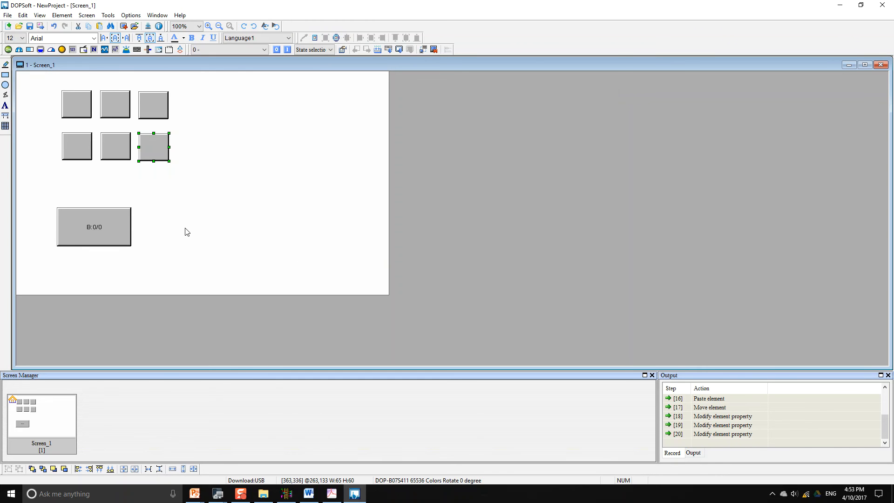
Download all project data to the HMI and check the panel's display in the Remote Live View window.
left_click(186, 232)
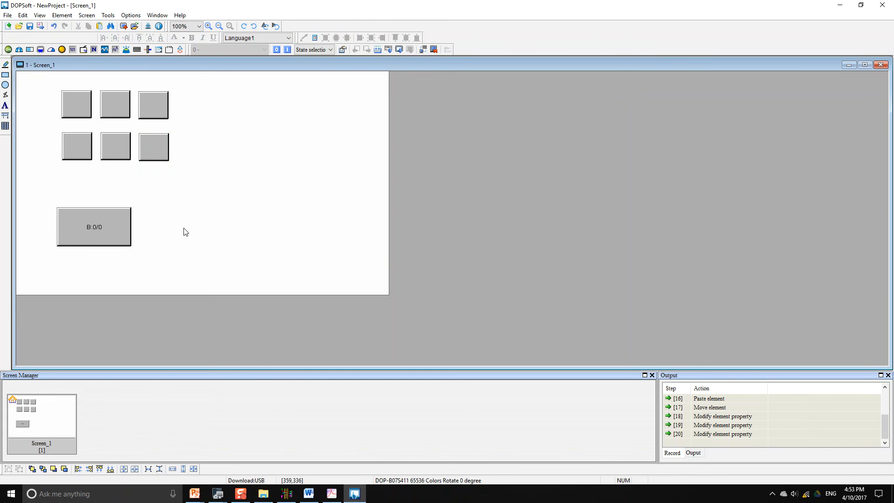
left_click(107, 16)
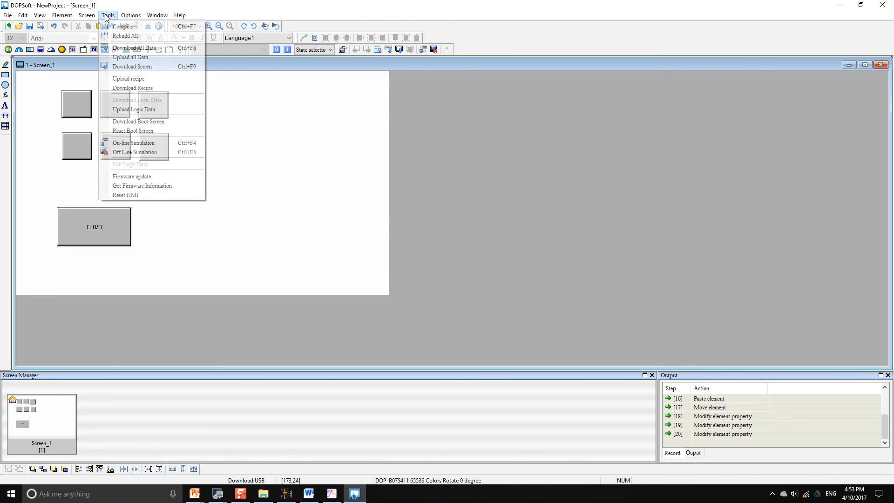
left_click(122, 48)
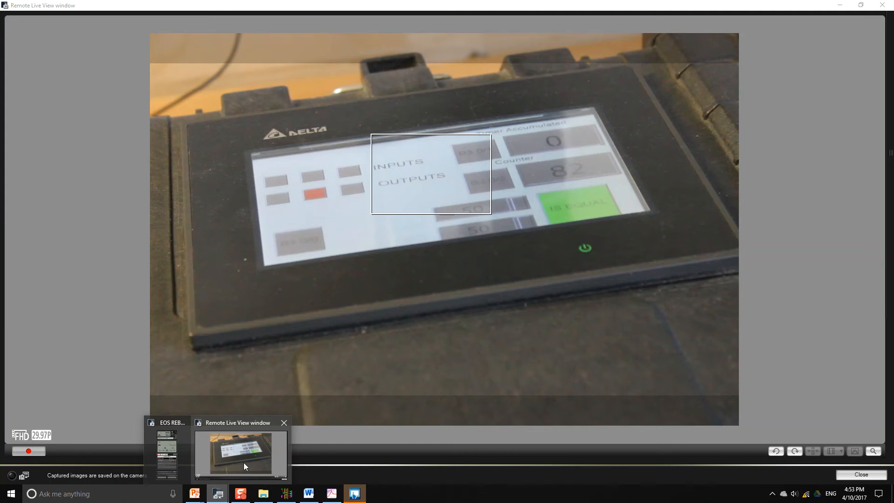
left_click(244, 463)
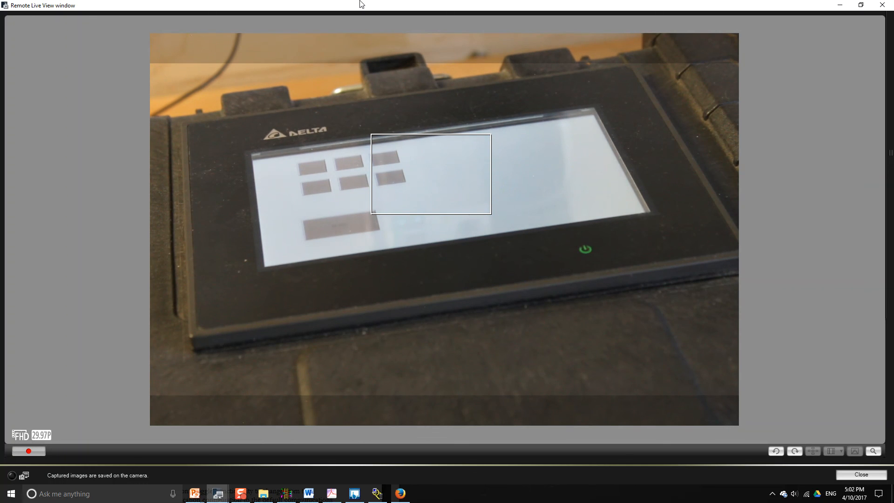
left_click(840, 5)
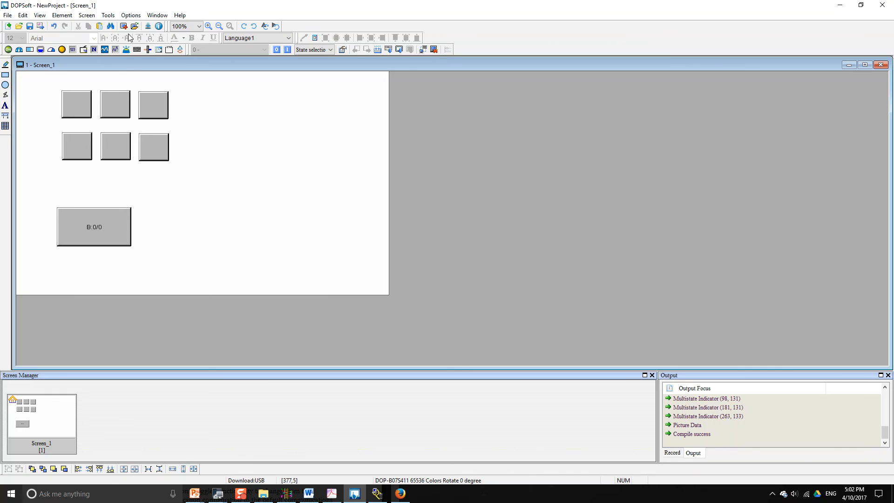
In the communication settings, select a COM1 baud rate of 19200, consulting the DF1 Full-Duplex defaults in the MicroLogix manual in the browser.
left_click(131, 15)
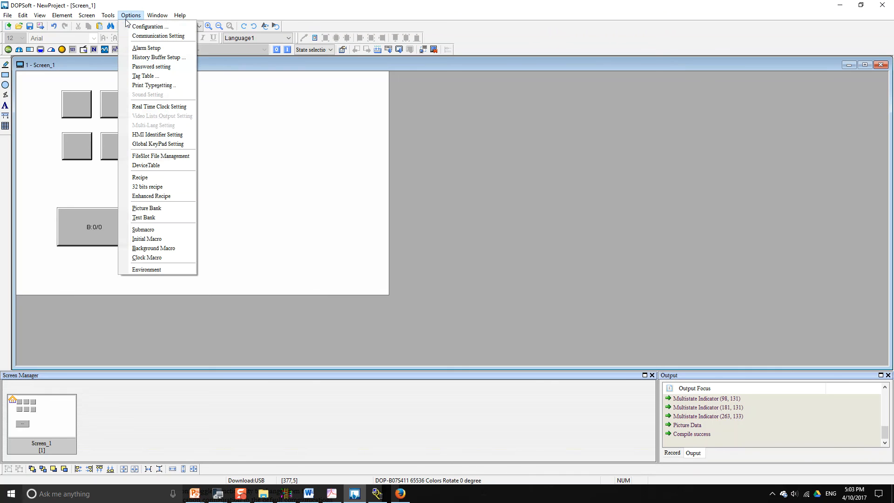
left_click(143, 36)
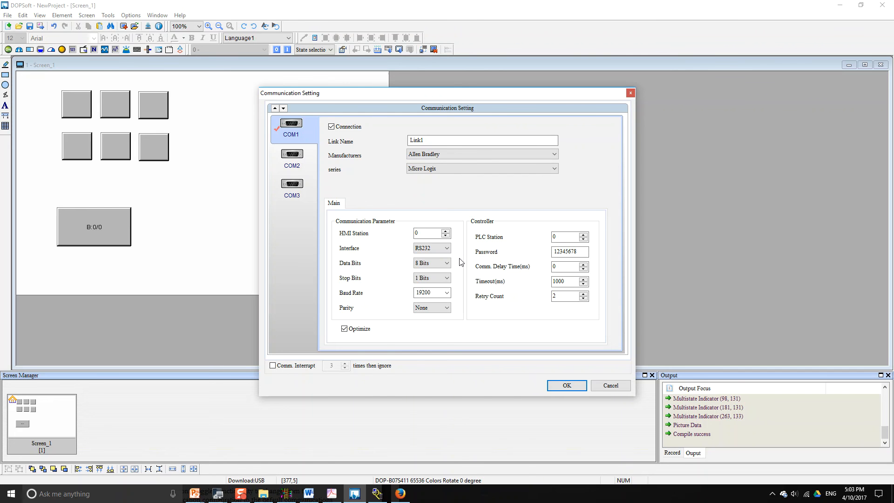
left_click(401, 493)
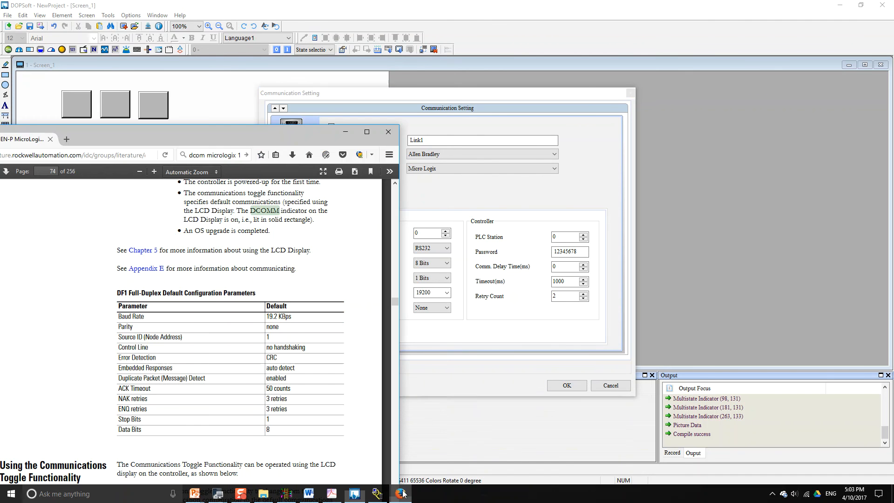
left_click_drag(273, 136, 451, 47)
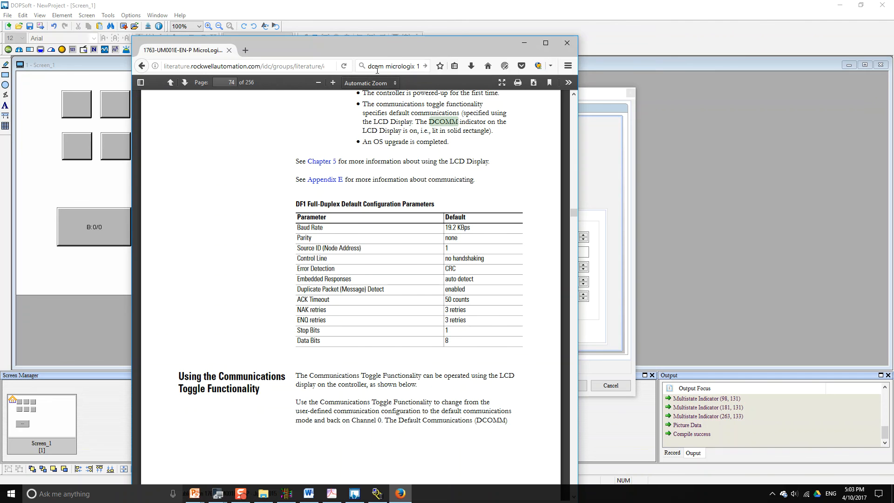
left_click_drag(379, 49, 183, 90)
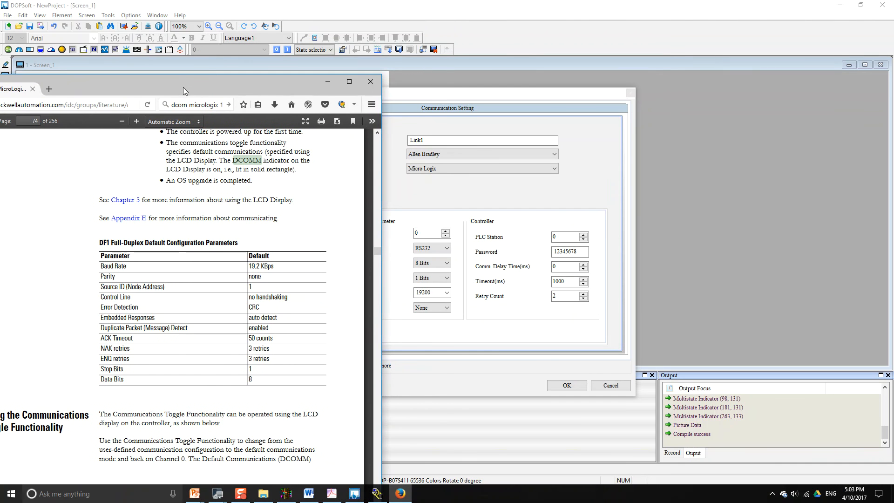
left_click(438, 292)
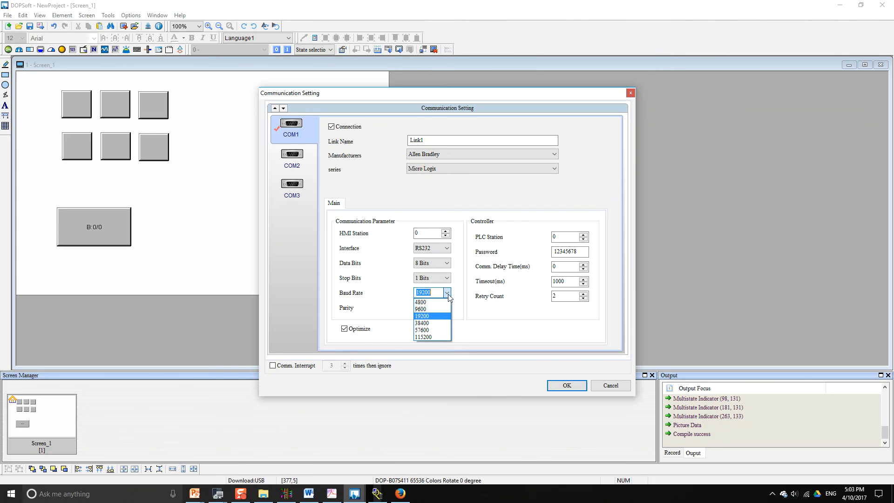
left_click(437, 318)
Compare the COM1 communication settings side by side with the manual's DF1 default parameters, and close the manual.
left_click_drag(460, 97, 537, 113)
left_click(400, 493)
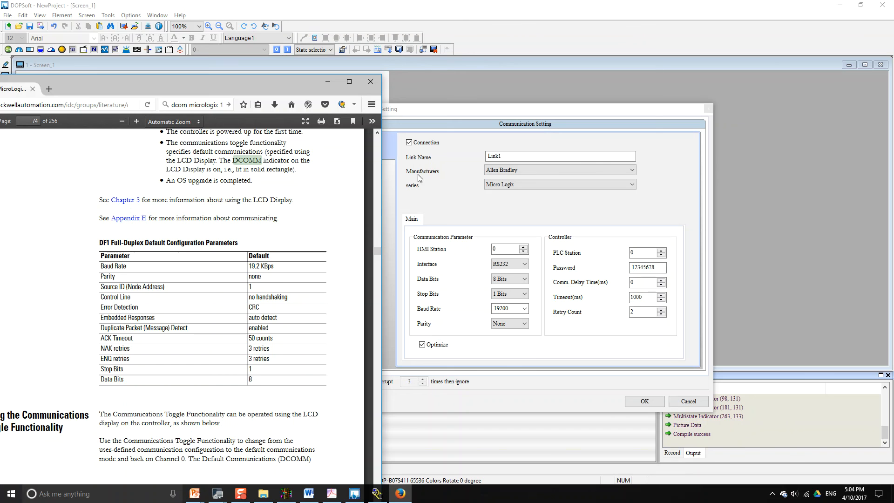
left_click(369, 84)
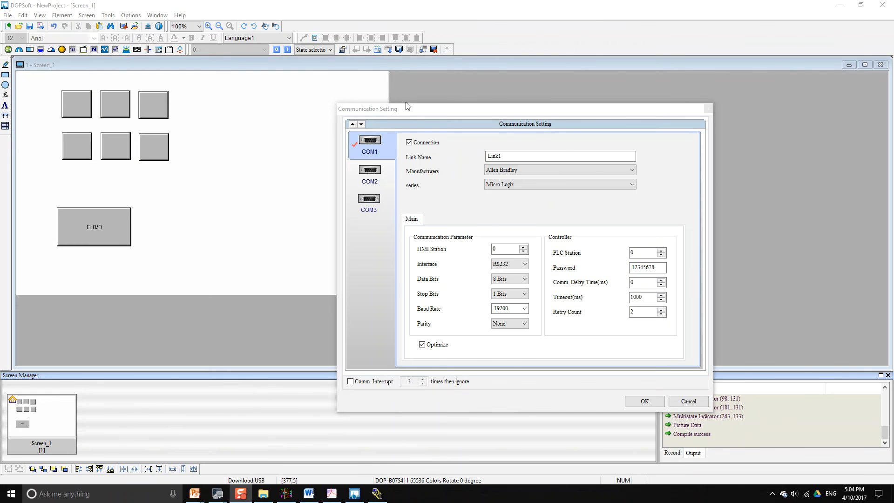